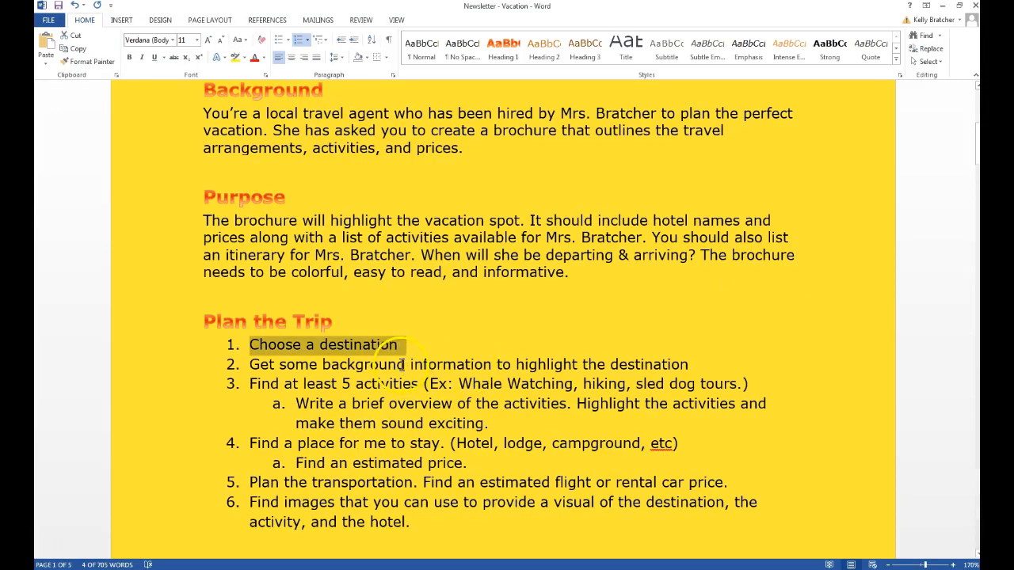
- Review the Plan the Trip requirements and look up Bed & Breakfast places to stay on the Travel Alaska website
{"action": "left_click_drag", "start_coordinate": [343, 383], "coordinate": [417, 384]}
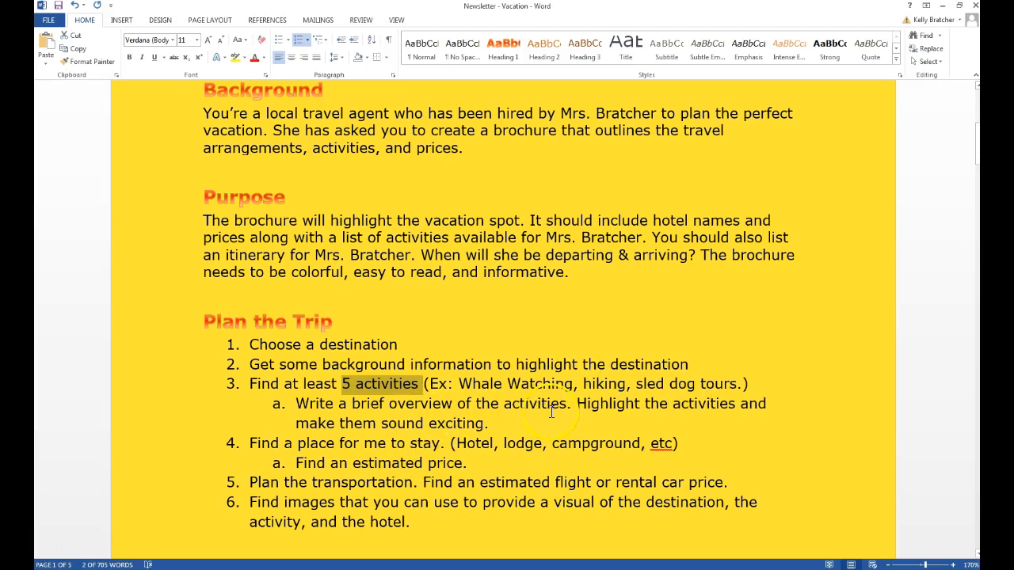
{"action": "scroll", "coordinate": [552, 411], "scroll_direction": "down", "scroll_amount": 3}
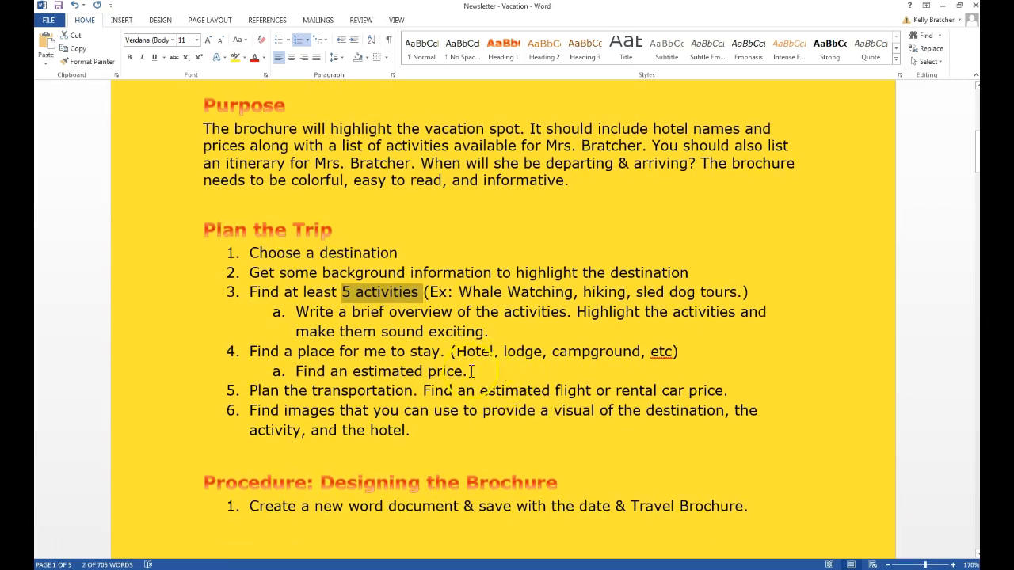
{"action": "key", "text": "alt+Tab"}
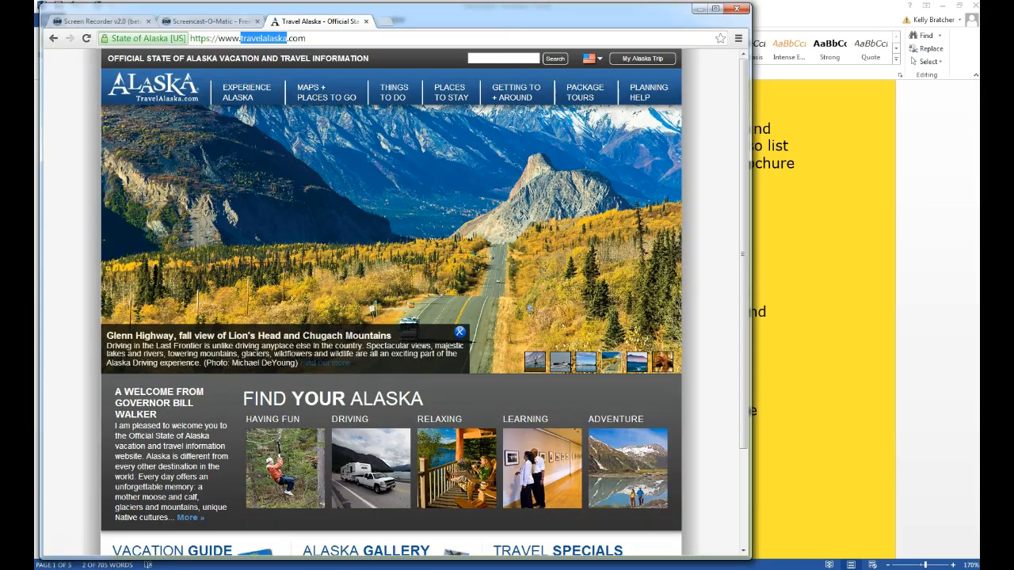
{"action": "mouse_move", "coordinate": [450, 94]}
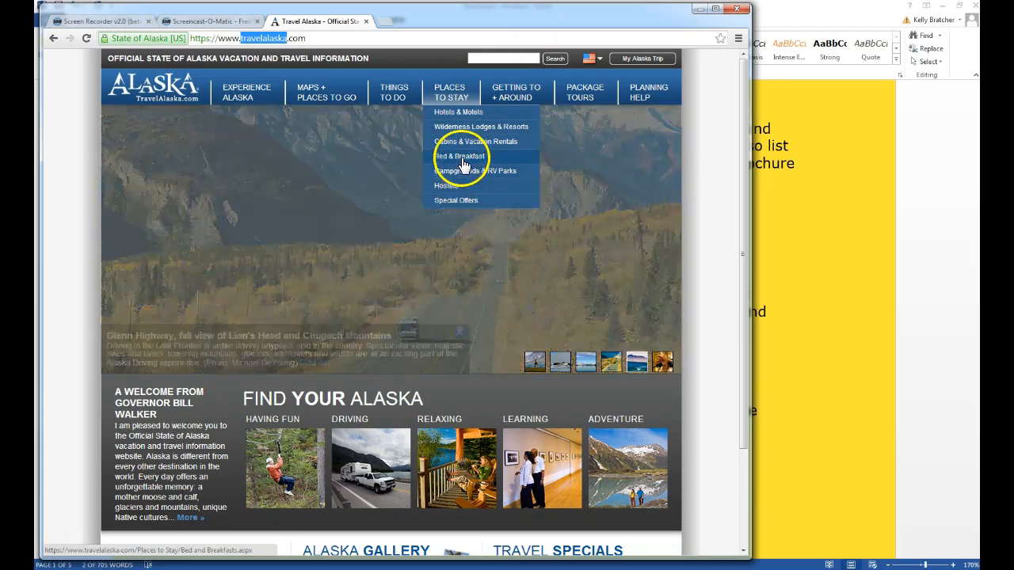
{"action": "left_click", "coordinate": [464, 163]}
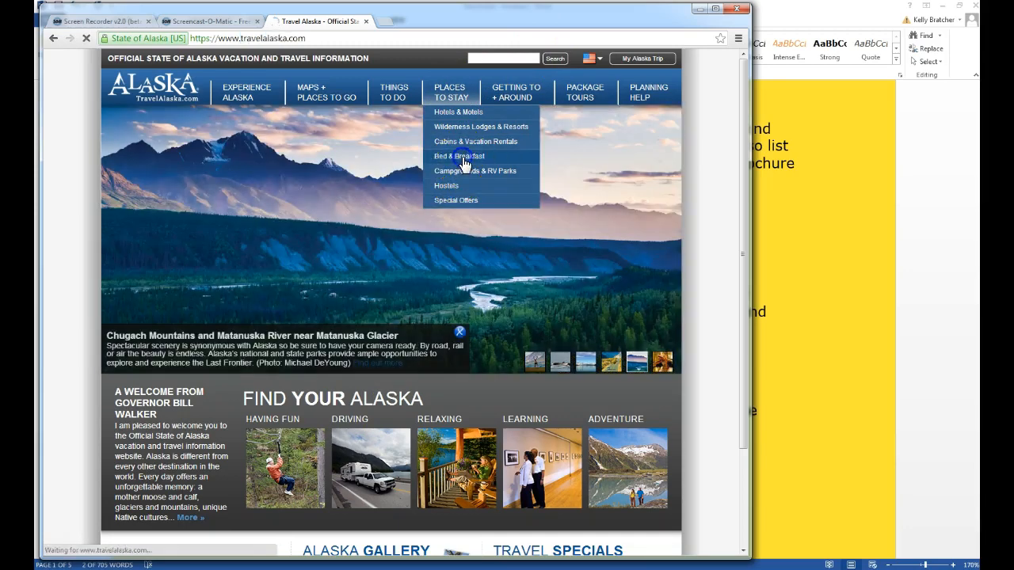
{"action": "left_click", "coordinate": [815, 253]}
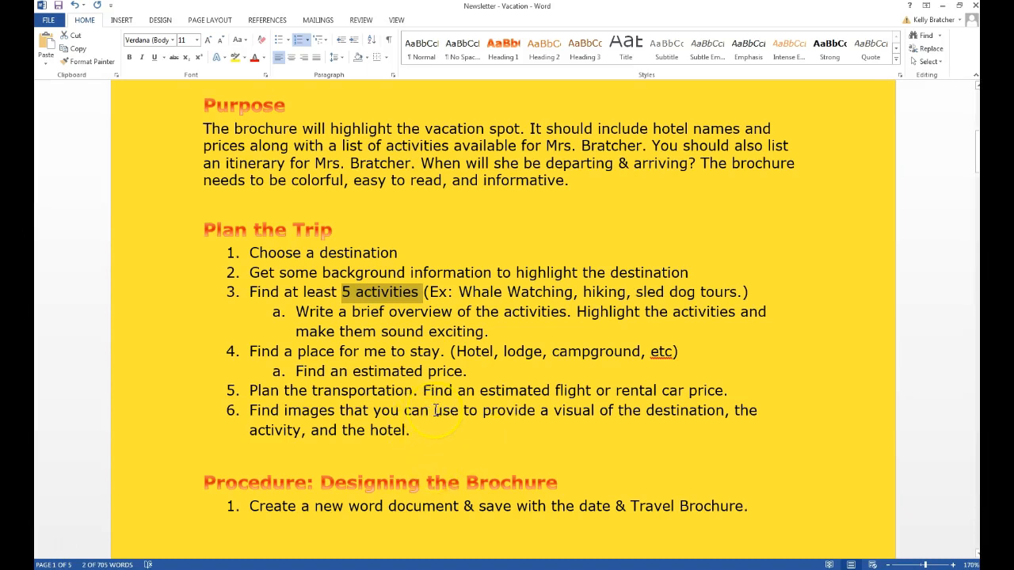
- Read through the brochure design instructions and view the Sample Travel Alaska BROCHURE document
{"action": "scroll", "coordinate": [435, 410], "scroll_direction": "down", "scroll_amount": 1}
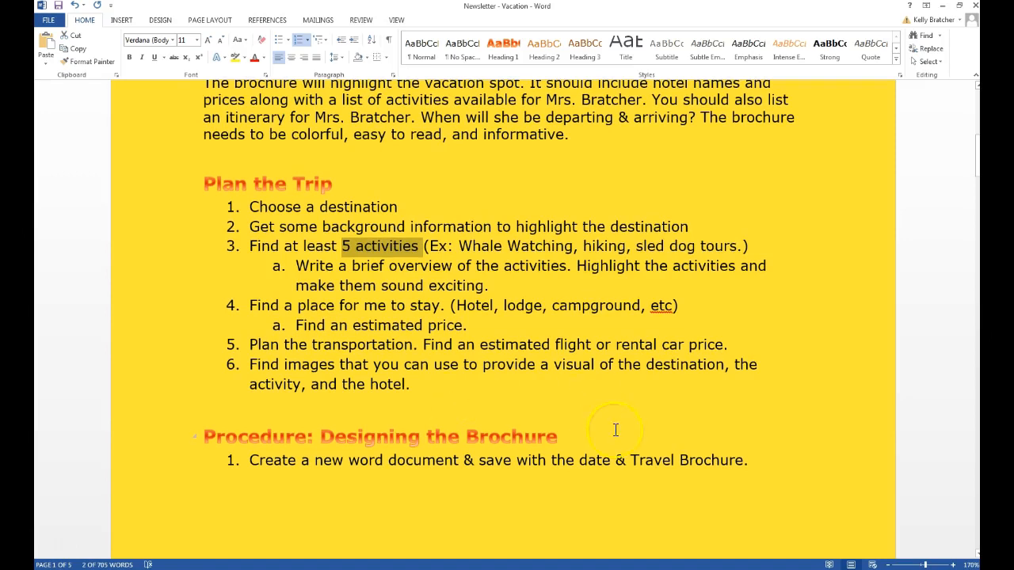
{"action": "scroll", "coordinate": [616, 431], "scroll_direction": "down", "scroll_amount": 10}
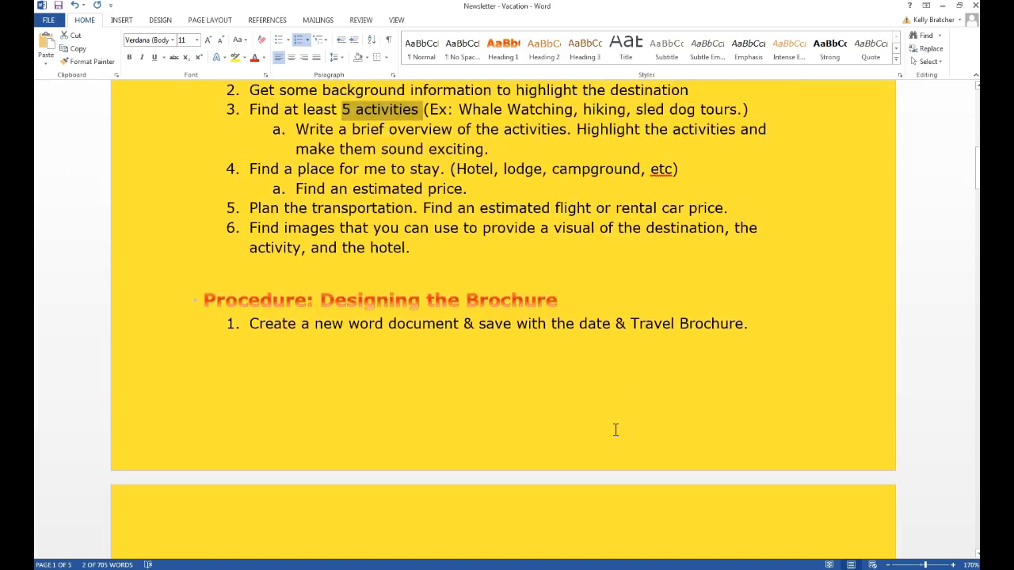
{"action": "scroll", "coordinate": [616, 430], "scroll_direction": "down", "scroll_amount": 1}
{"action": "left_click", "coordinate": [729, 388]}
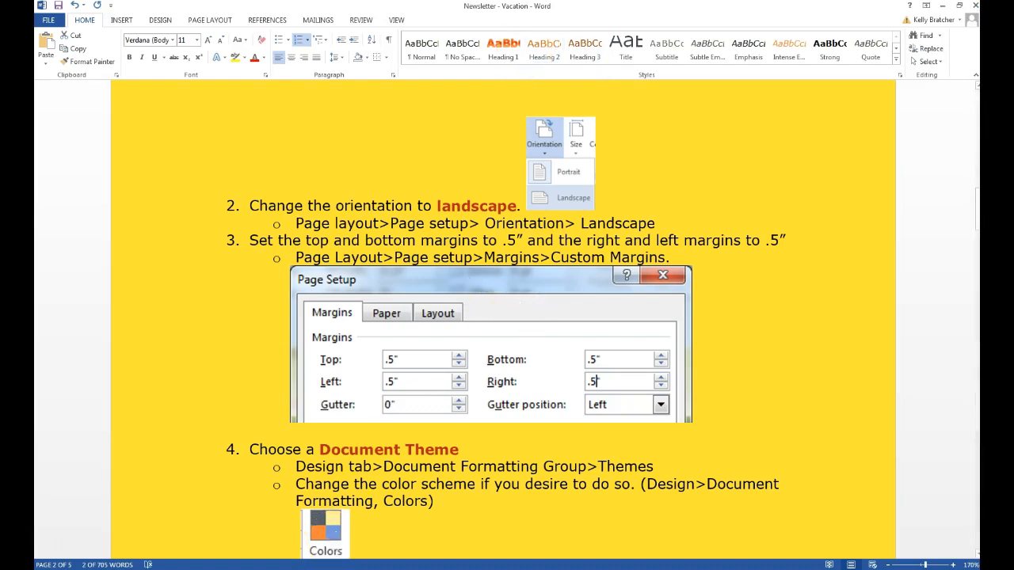
{"action": "left_click", "coordinate": [292, 569]}
{"action": "left_click", "coordinate": [350, 523]}
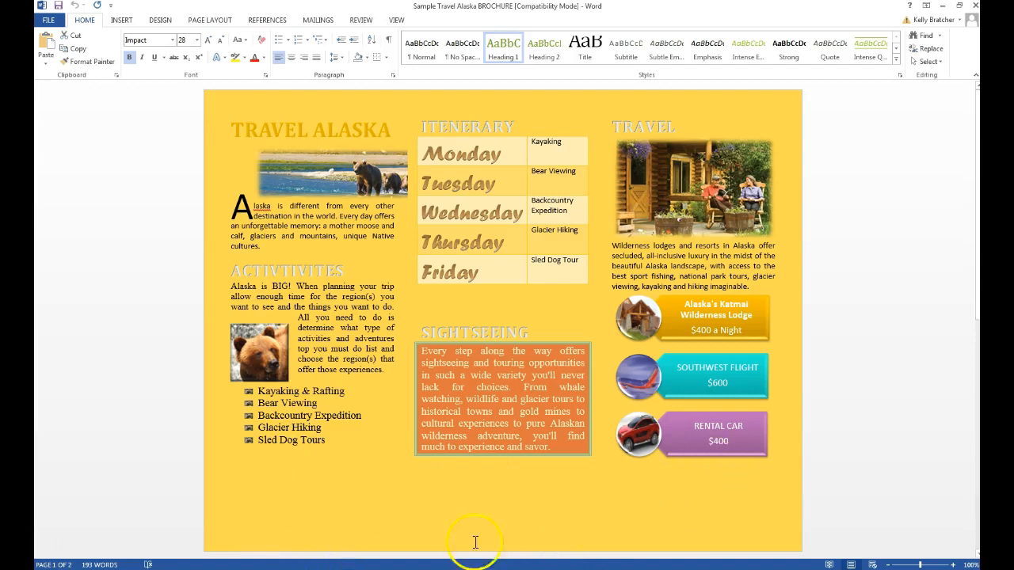
- Switch to Document2 and set its page orientation to landscape
{"action": "mouse_move", "coordinate": [282, 566]}
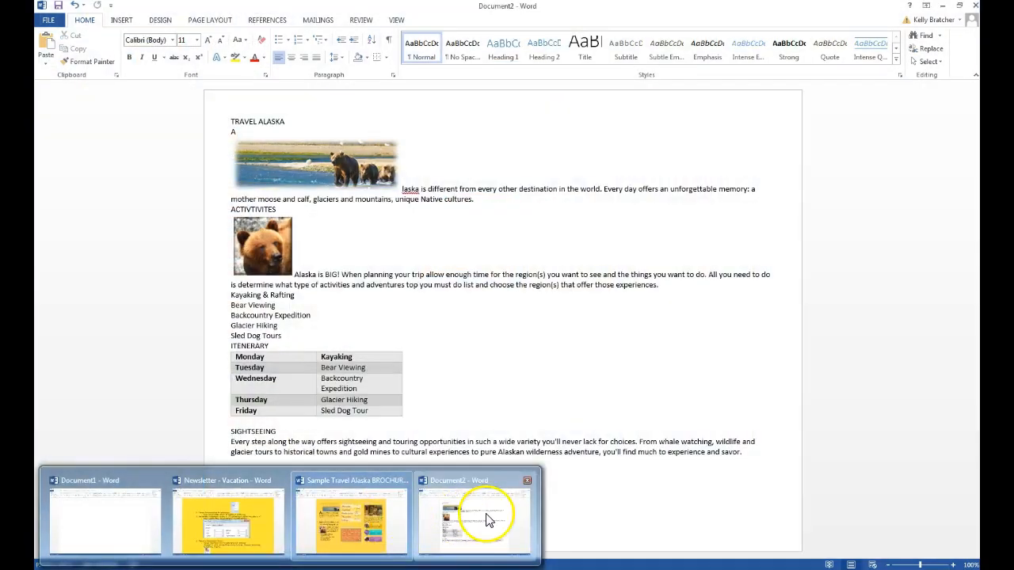
{"action": "left_click", "coordinate": [487, 509]}
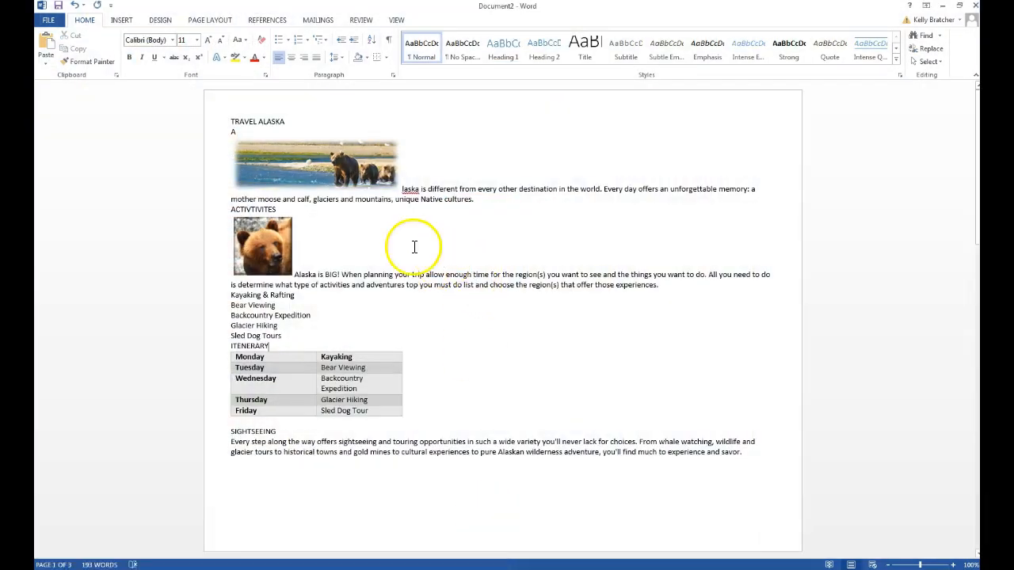
{"action": "left_click", "coordinate": [209, 20]}
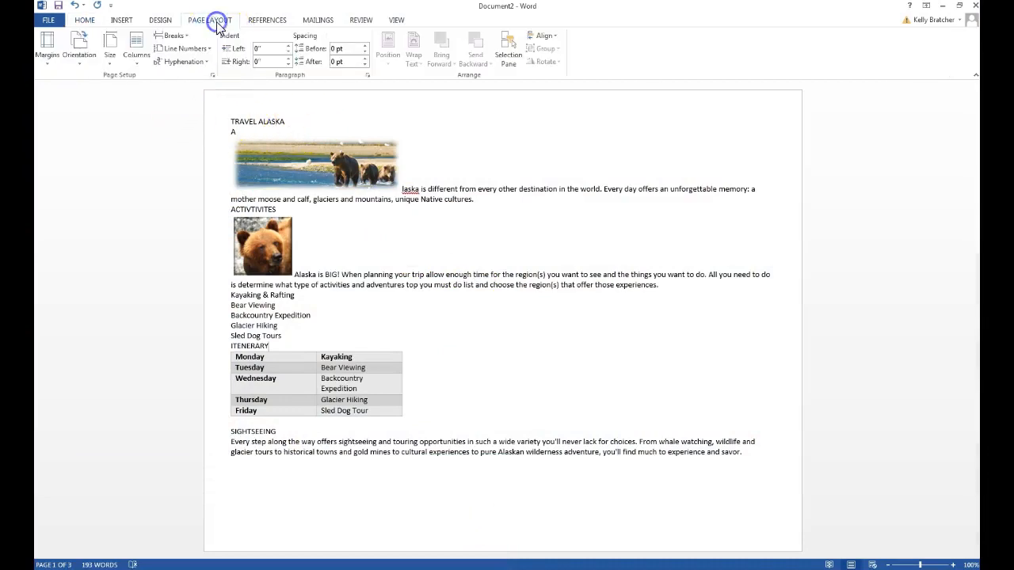
{"action": "left_click", "coordinate": [88, 59]}
{"action": "left_click", "coordinate": [95, 107]}
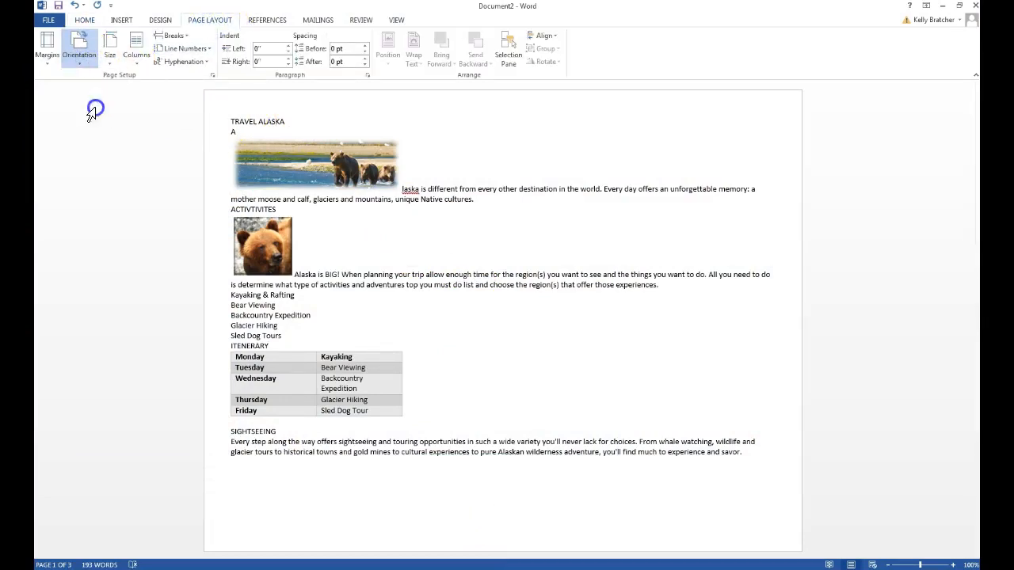
- Arrange the whole document in three columns and justify all of its text
{"action": "key", "text": "ctrl+a"}
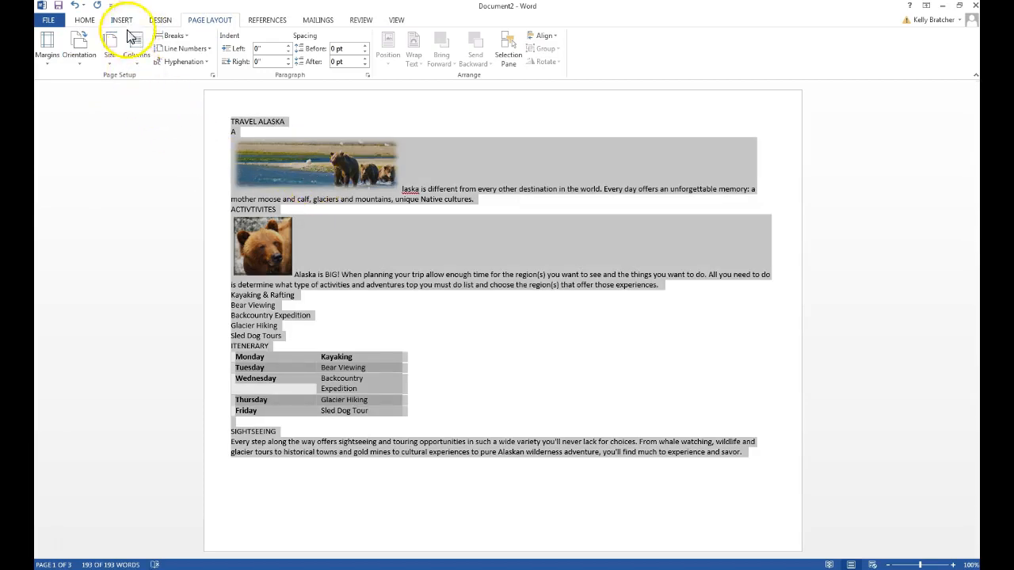
{"action": "left_click", "coordinate": [138, 61]}
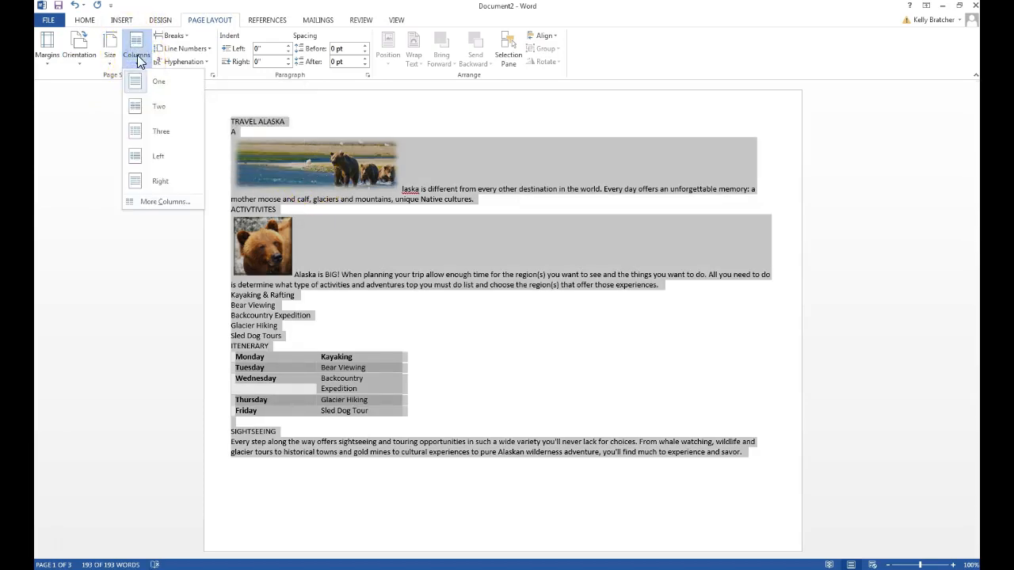
{"action": "left_click", "coordinate": [159, 131]}
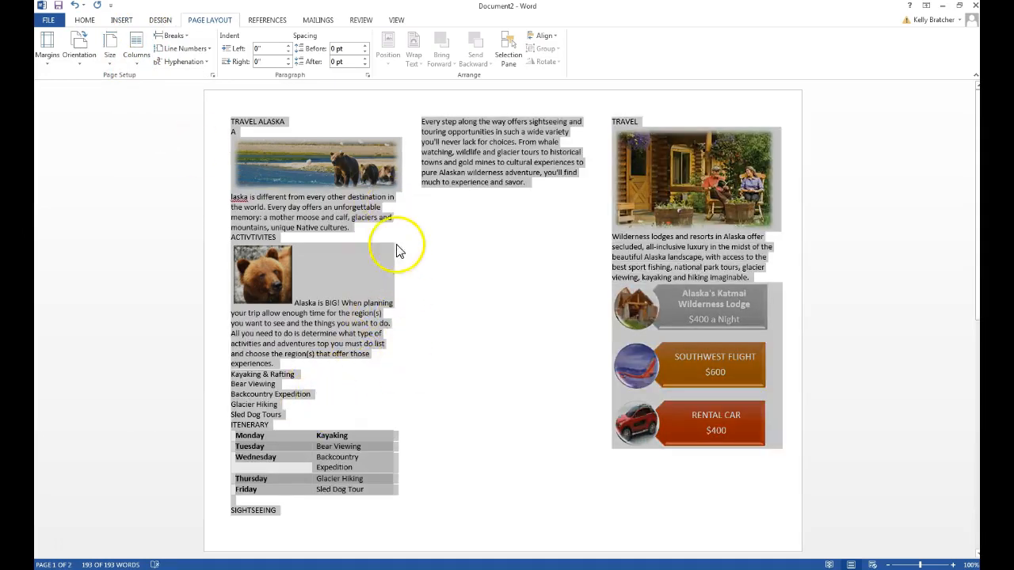
{"action": "left_click", "coordinate": [85, 21]}
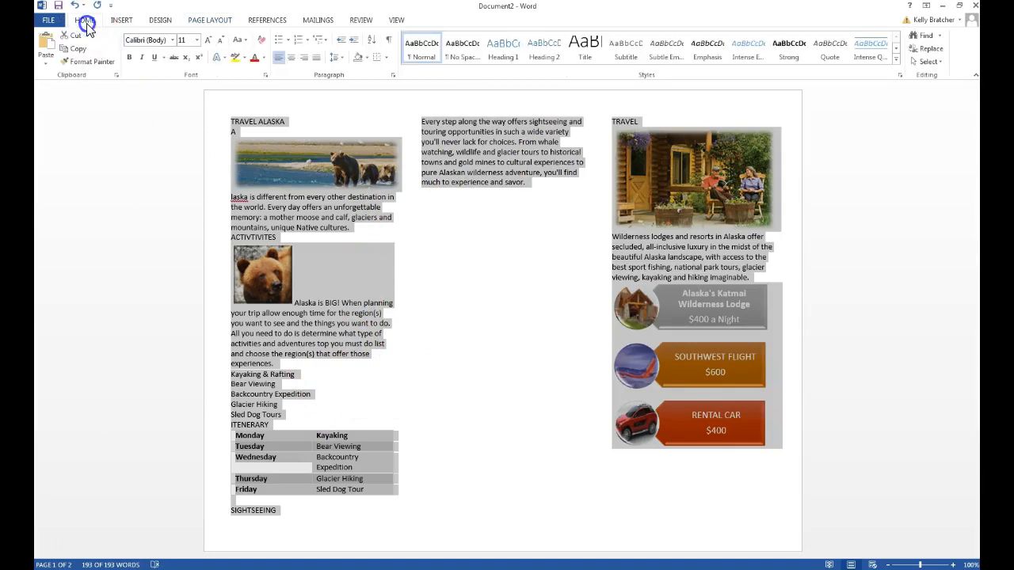
{"action": "left_click", "coordinate": [317, 58]}
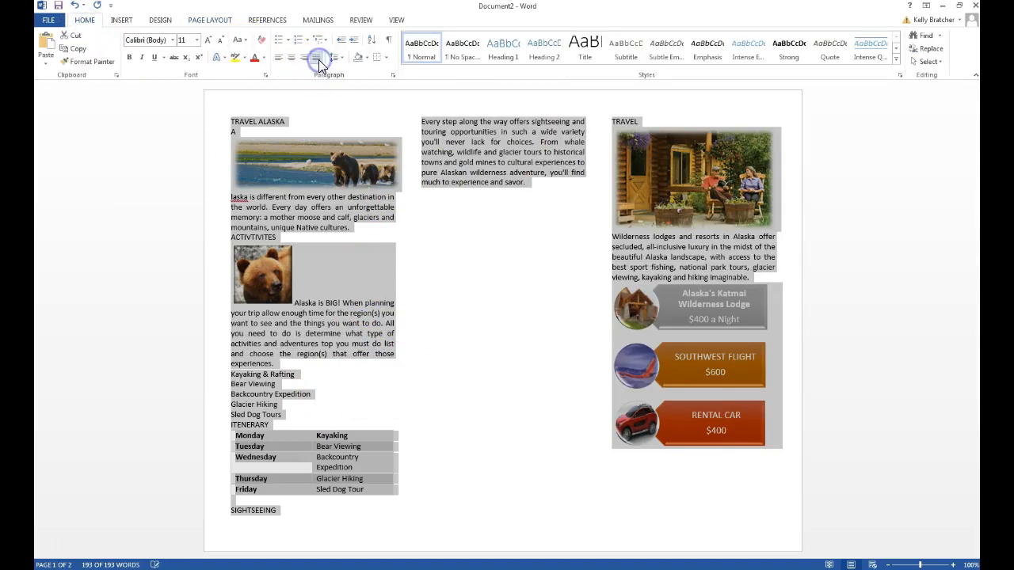
{"action": "left_click", "coordinate": [505, 299]}
- Apply the bear picture bullet to the five activities from Kayaking & Rafting to Sled Dog Tours
{"action": "left_click", "coordinate": [281, 413]}
{"action": "left_click_drag", "start_coordinate": [281, 414], "coordinate": [226, 375]}
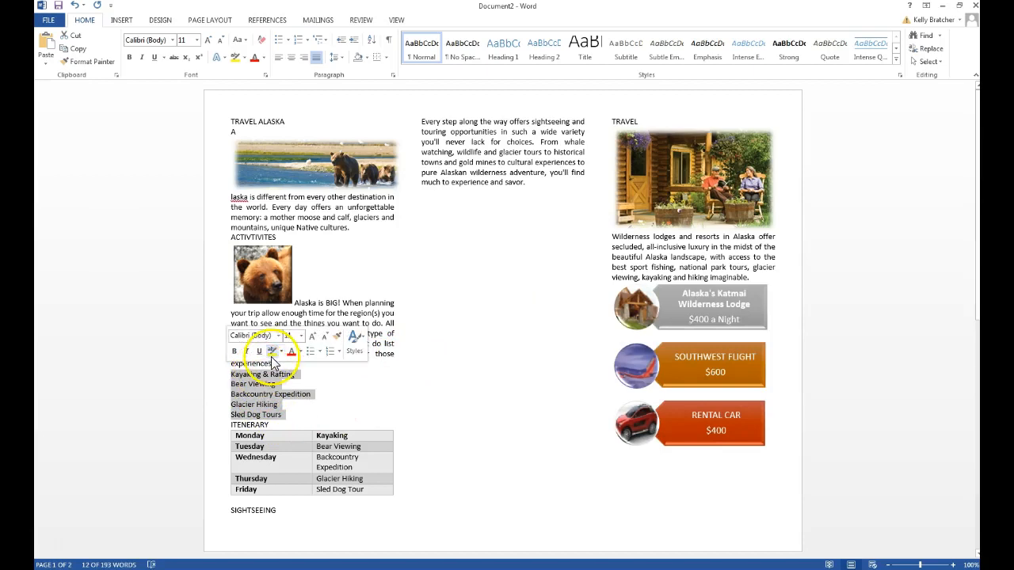
{"action": "left_click", "coordinate": [287, 41]}
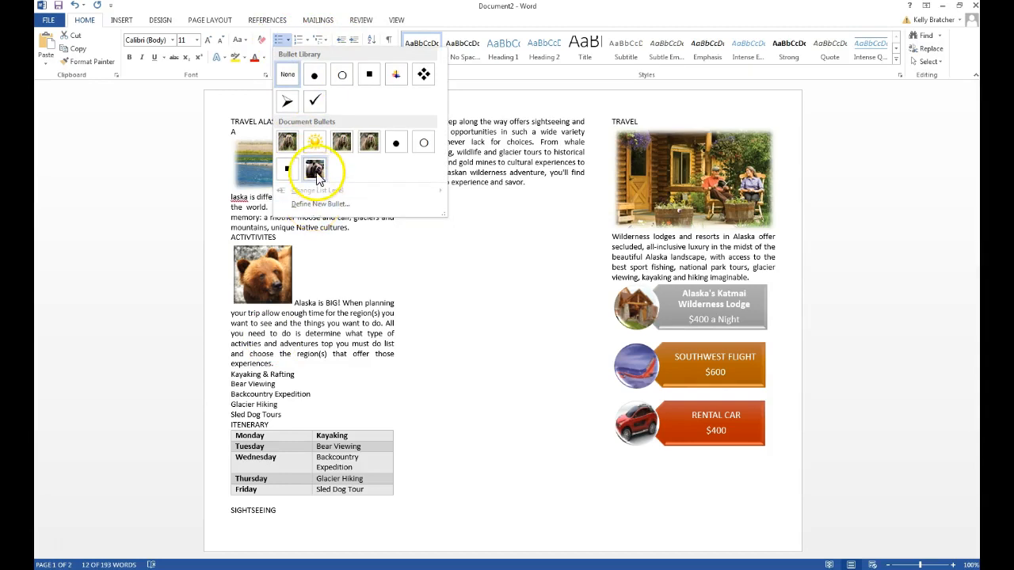
{"action": "left_click", "coordinate": [314, 169]}
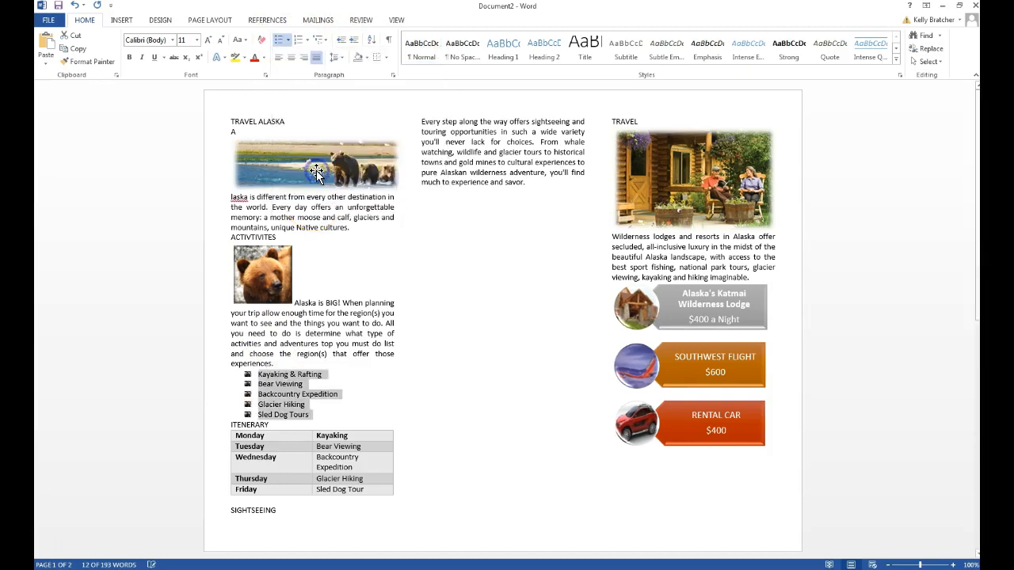
{"action": "left_click", "coordinate": [407, 363]}
- Set Square text wrapping on the bear face picture in the ACTIVTIVITES section
{"action": "left_click", "coordinate": [276, 279]}
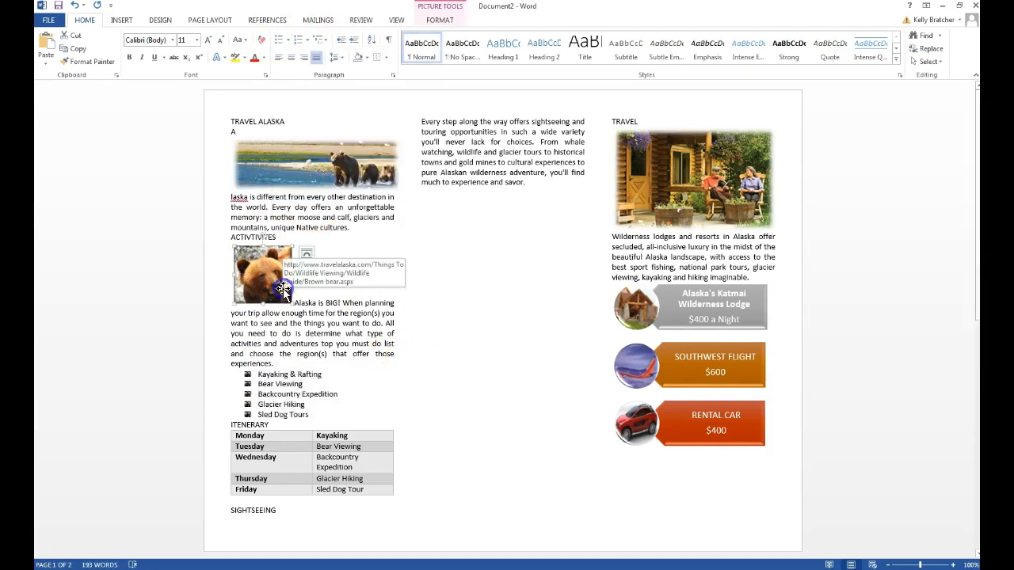
{"action": "left_click", "coordinate": [307, 256]}
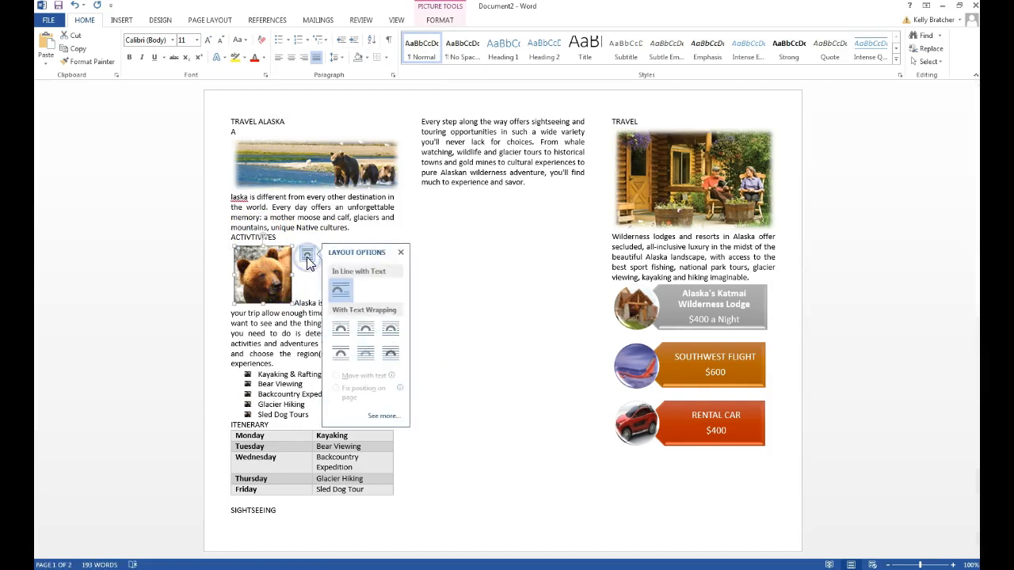
{"action": "left_click", "coordinate": [340, 328]}
{"action": "left_click", "coordinate": [465, 246]}
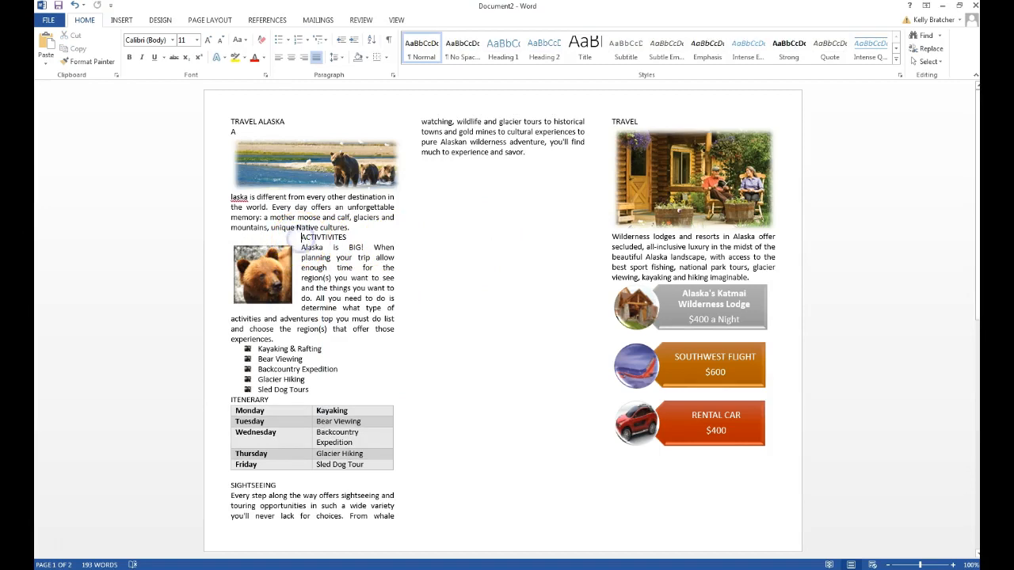
- Insert a blank line above the ACTIVTIVITES heading
{"action": "key", "text": "Return"}
{"action": "key", "text": "BackSpace"}
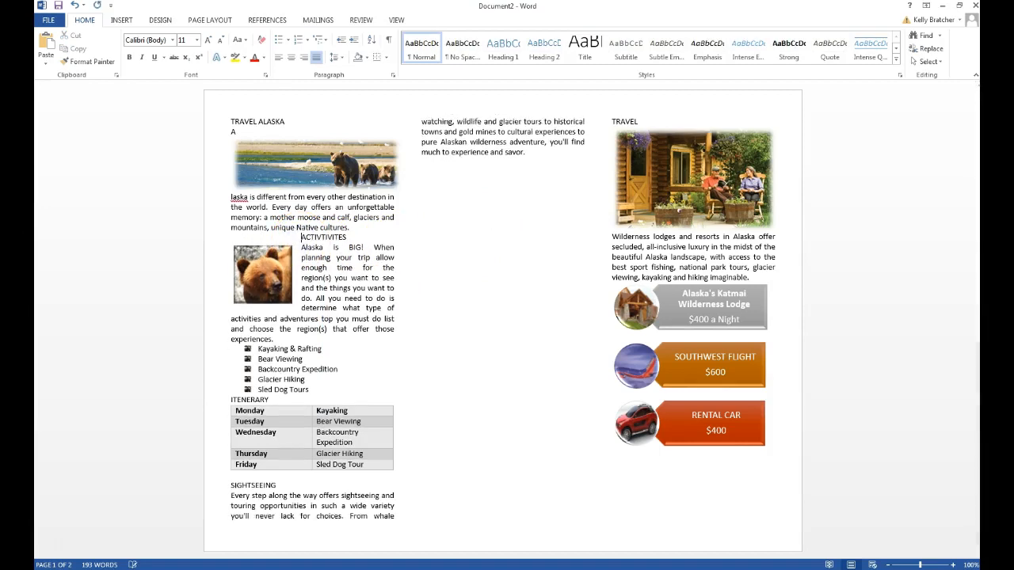
{"action": "key", "text": "Return"}
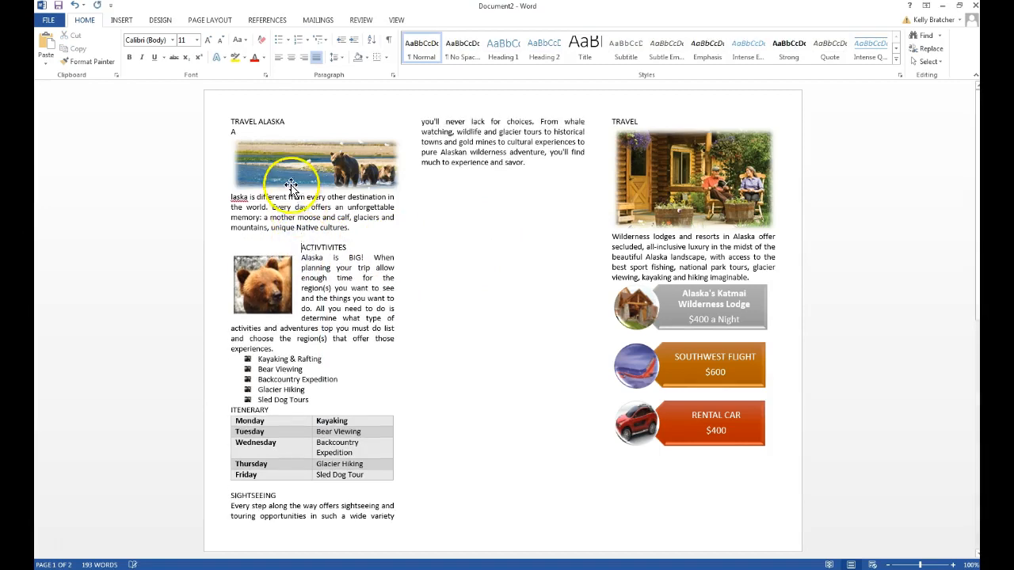
- Apply the Title style to TRAVEL ALASKA and the Heading 1 style to ACTIVTIVITES
{"action": "left_click", "coordinate": [242, 120]}
{"action": "left_click_drag", "start_coordinate": [242, 120], "coordinate": [283, 122]}
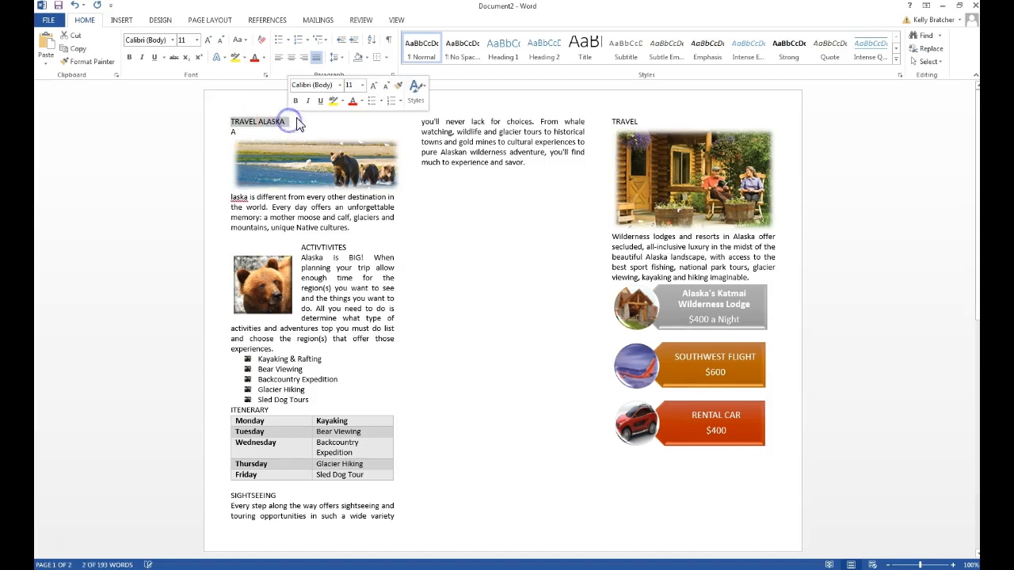
{"action": "left_click", "coordinate": [584, 49]}
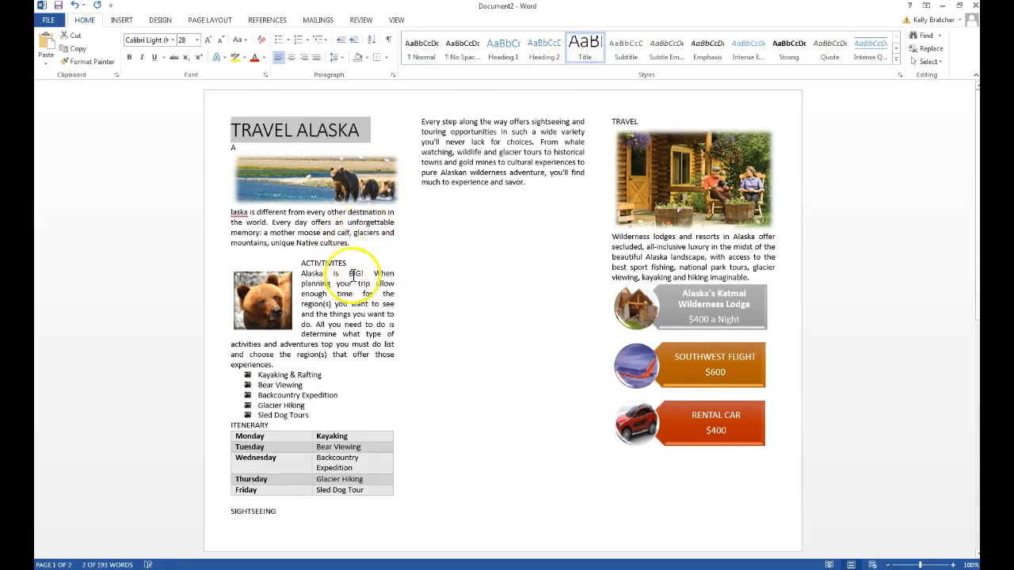
{"action": "double_click", "coordinate": [333, 264]}
{"action": "left_click", "coordinate": [505, 50]}
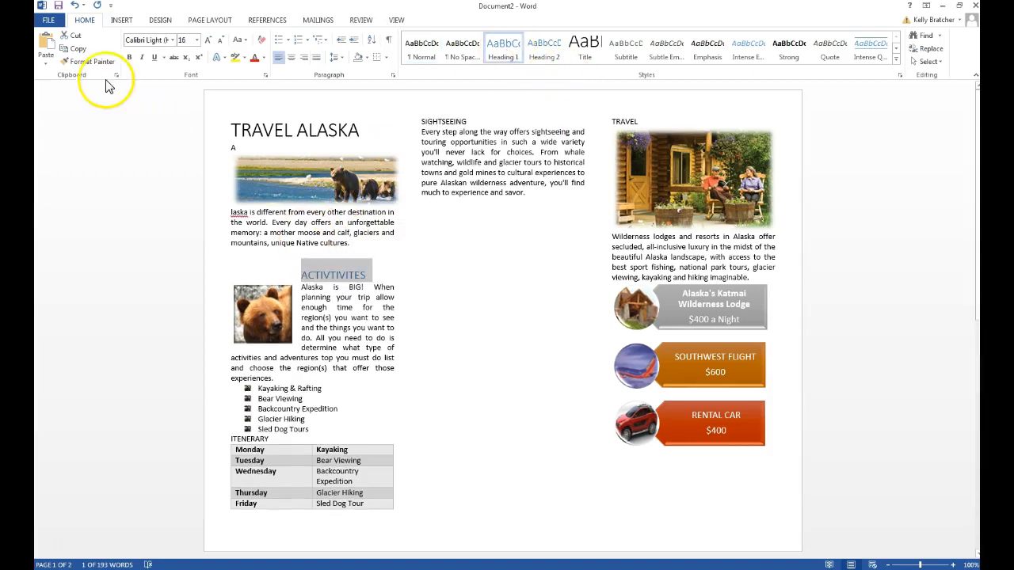
- Copy the ACTIVTIVITES heading format to the ITENERARY, SIGHTSEEING and TRAVEL headings with Format Painter
{"action": "left_click", "coordinate": [91, 62]}
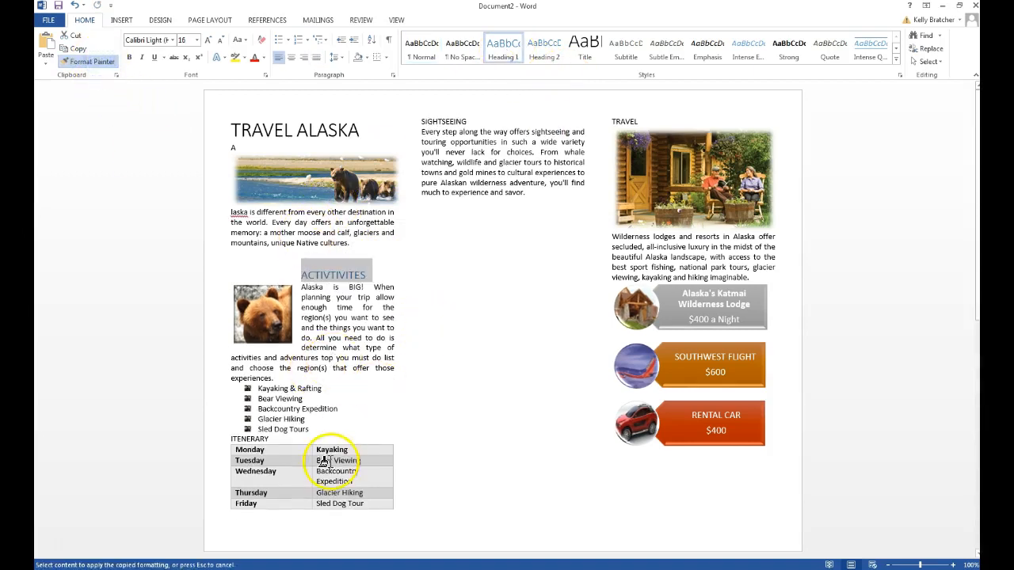
{"action": "mouse_move", "coordinate": [266, 442]}
{"action": "left_mouse_down"}
{"action": "mouse_move", "coordinate": [230, 440]}
{"action": "mouse_move", "coordinate": [255, 436]}
{"action": "left_mouse_up"}
{"action": "left_click_drag", "start_coordinate": [463, 132], "coordinate": [413, 132]}
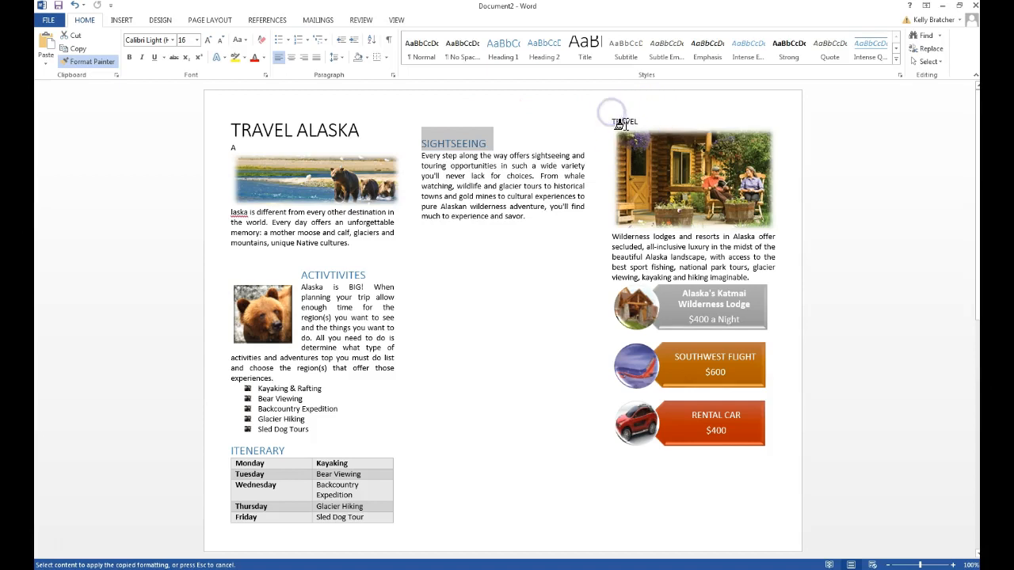
{"action": "left_click_drag", "start_coordinate": [633, 118], "coordinate": [598, 129]}
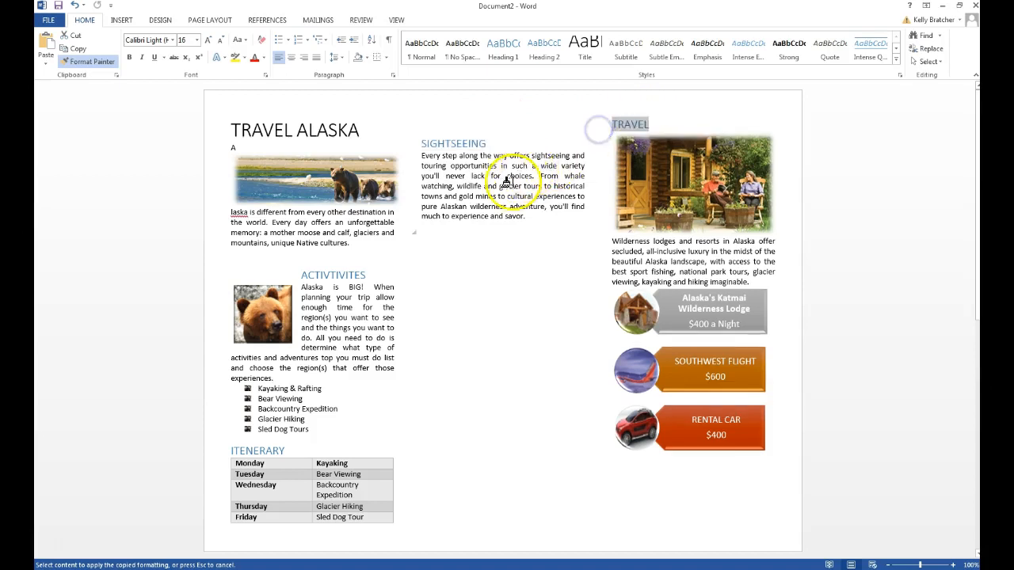
{"action": "left_click", "coordinate": [100, 64]}
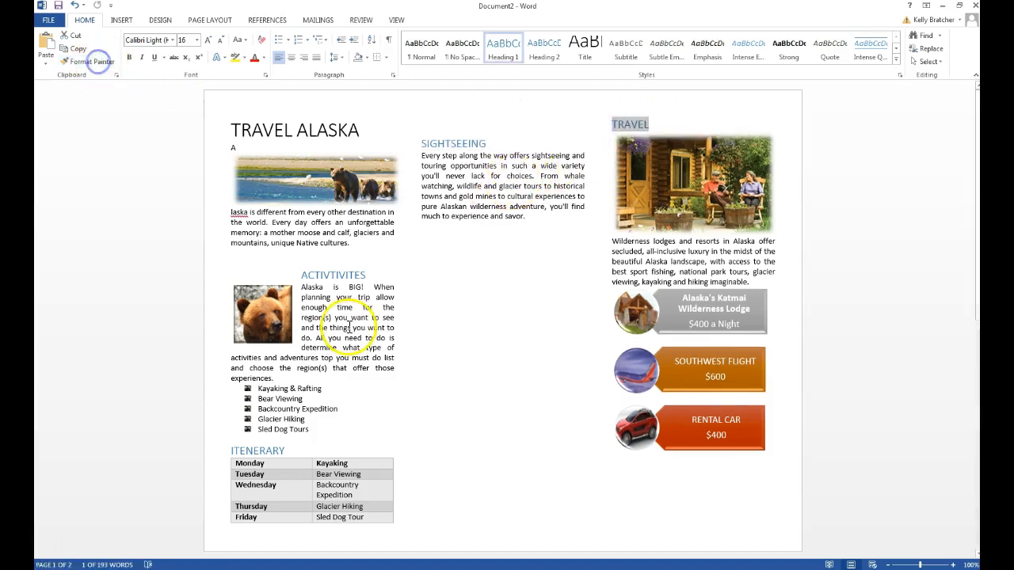
{"action": "left_click", "coordinate": [347, 326]}
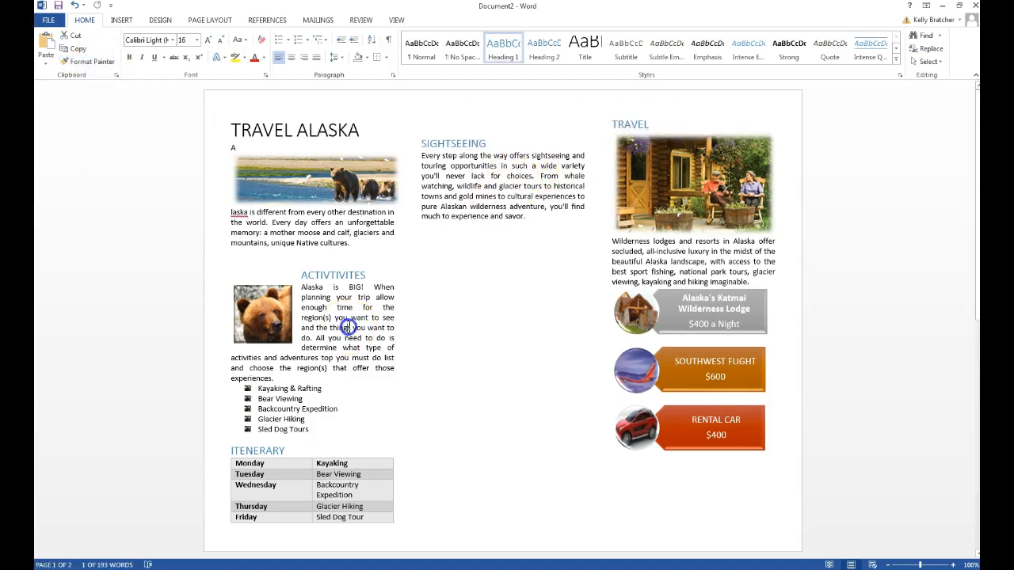
- Move the bear family picture directly under the TRAVEL ALASKA title and rejoin the split word Alaska below it
{"action": "left_click", "coordinate": [230, 148]}
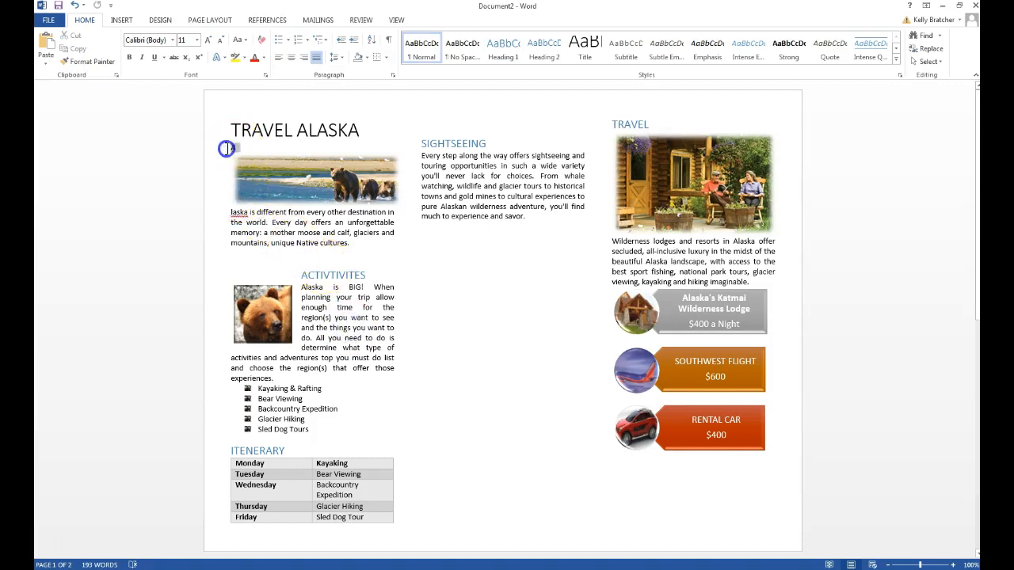
{"action": "left_click_drag", "start_coordinate": [265, 172], "coordinate": [229, 150]}
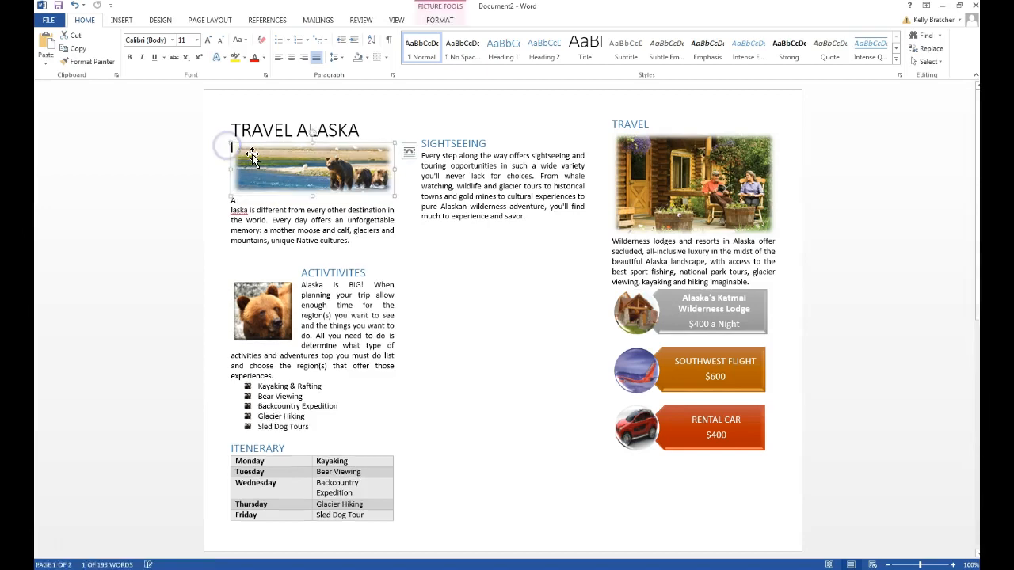
{"action": "left_click", "coordinate": [230, 212]}
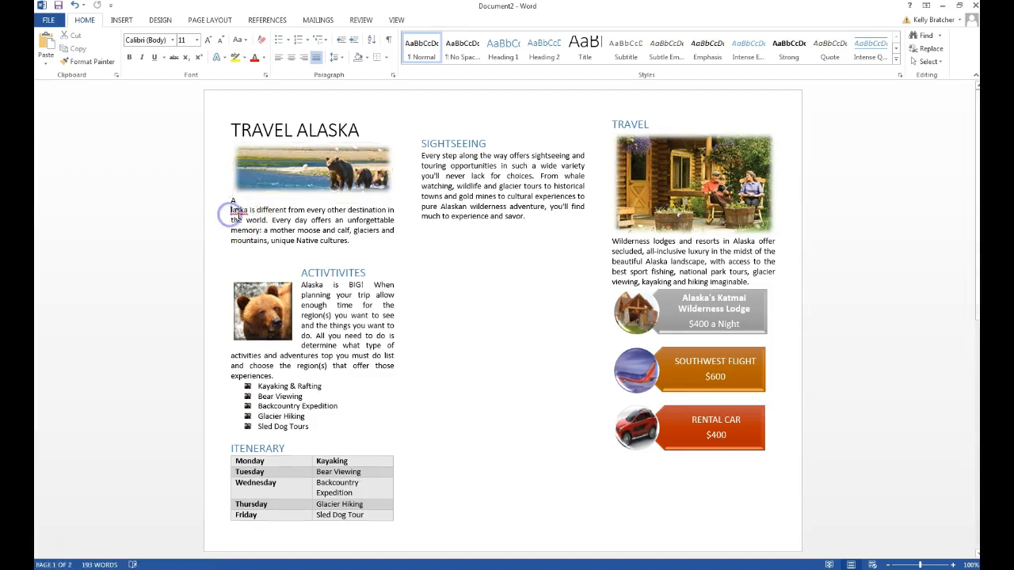
{"action": "key", "text": "BackSpace"}
{"action": "left_click", "coordinate": [233, 202]}
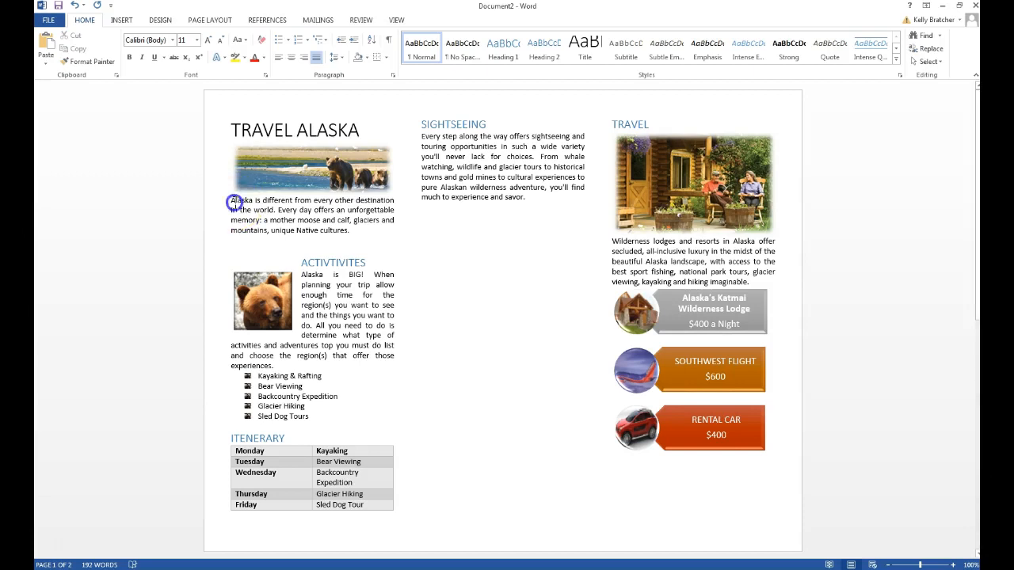
- Make the first letter of the introductory Alaska paragraph a Dropped drop cap through the Drop Cap options
{"action": "left_click_drag", "start_coordinate": [235, 202], "coordinate": [230, 202]}
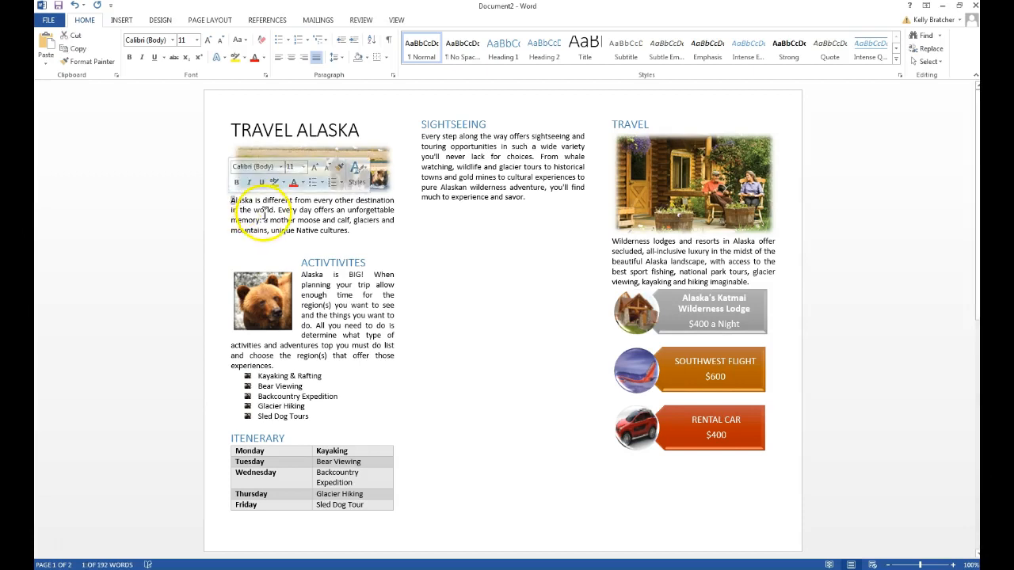
{"action": "left_click", "coordinate": [123, 20]}
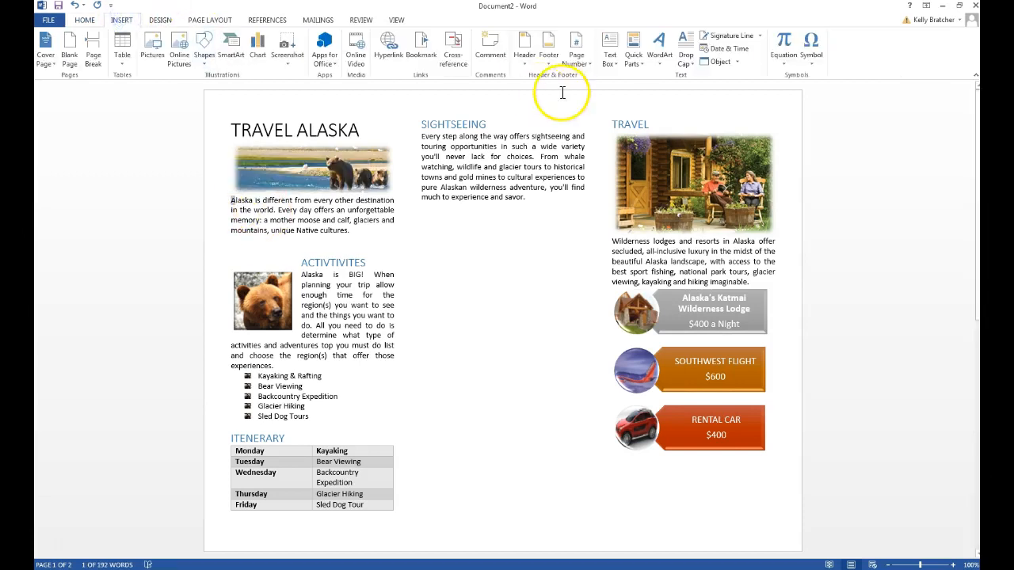
{"action": "left_click", "coordinate": [685, 62]}
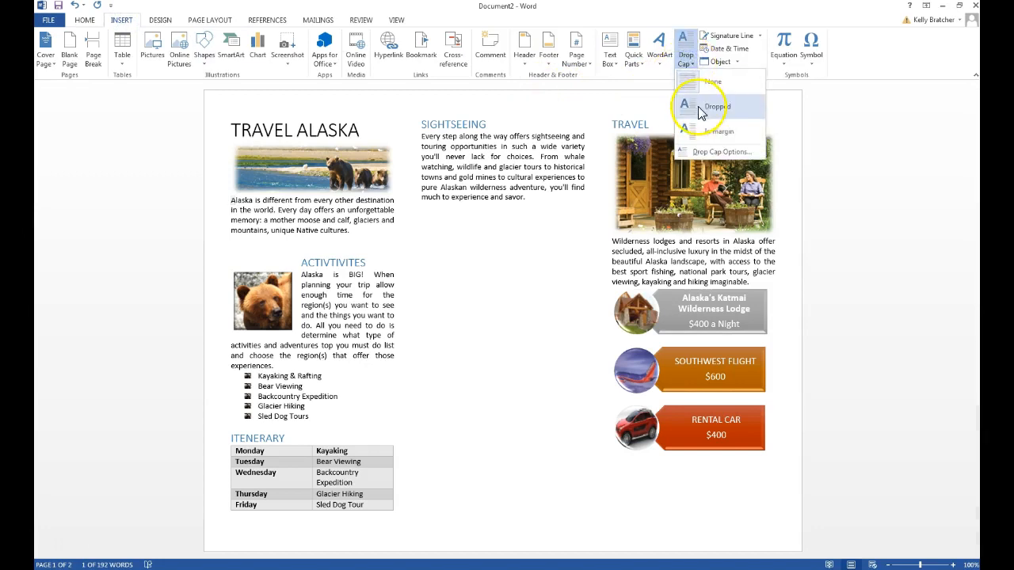
{"action": "left_click", "coordinate": [699, 108]}
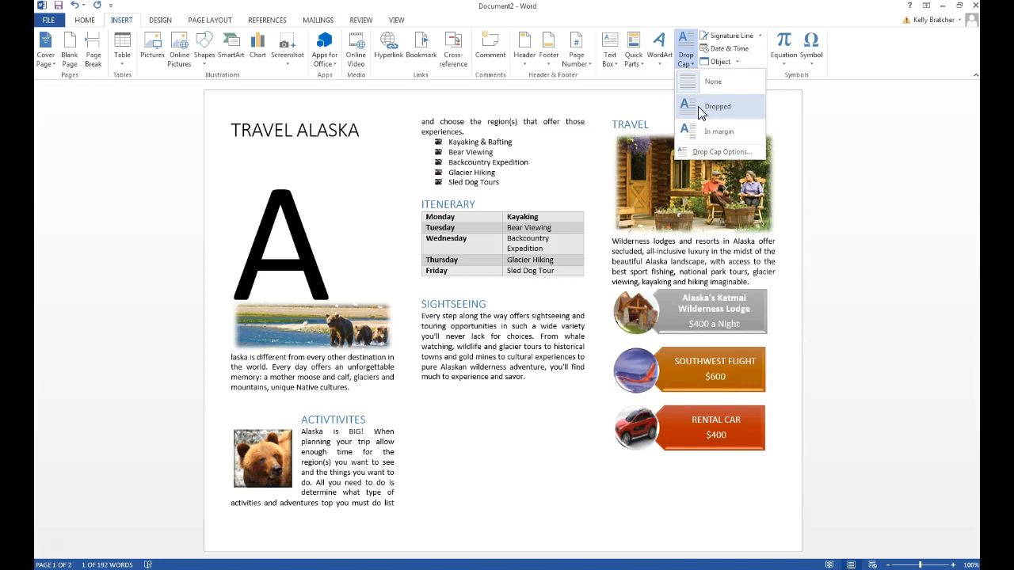
{"action": "left_click", "coordinate": [708, 151]}
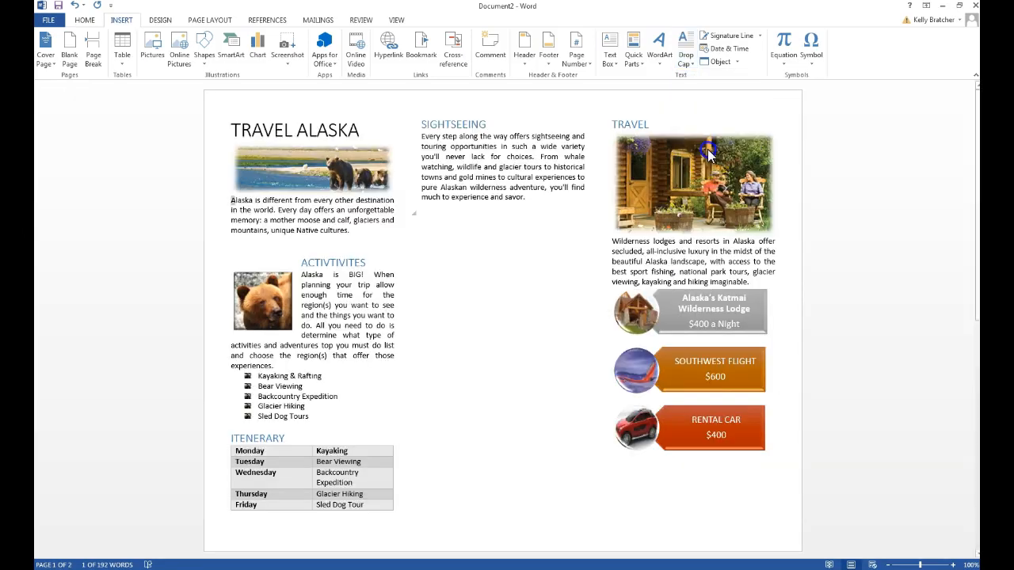
{"action": "left_click", "coordinate": [511, 245]}
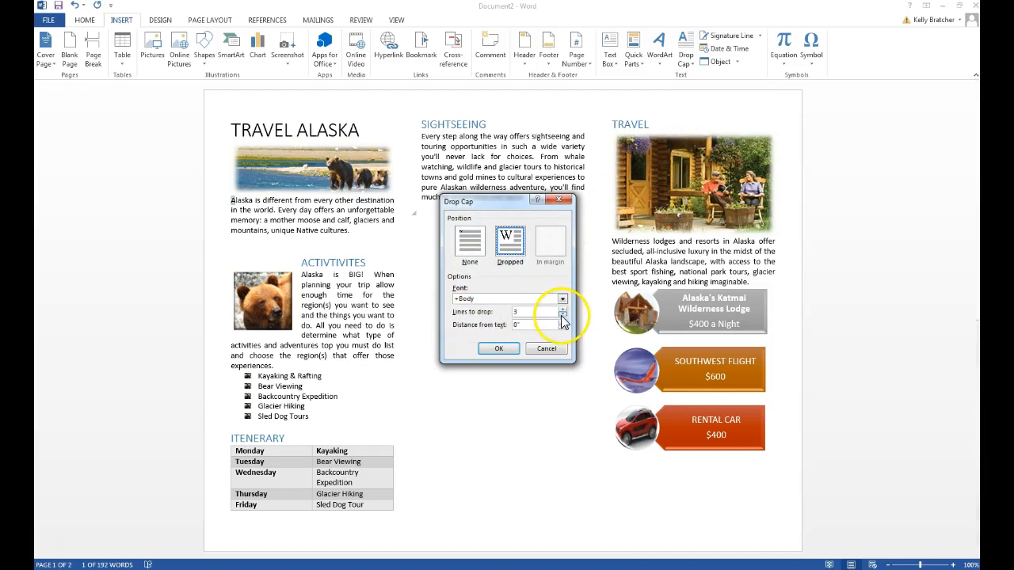
{"action": "left_click", "coordinate": [498, 348]}
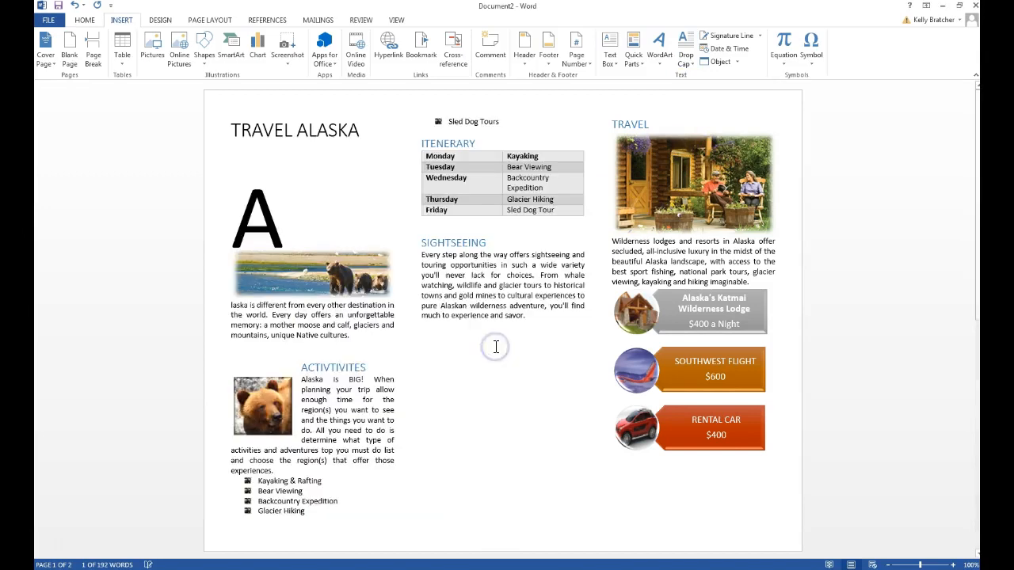
- Cut the bear family picture from the introduction and narrow the drop cap's frame around the A
{"action": "left_click", "coordinate": [301, 273]}
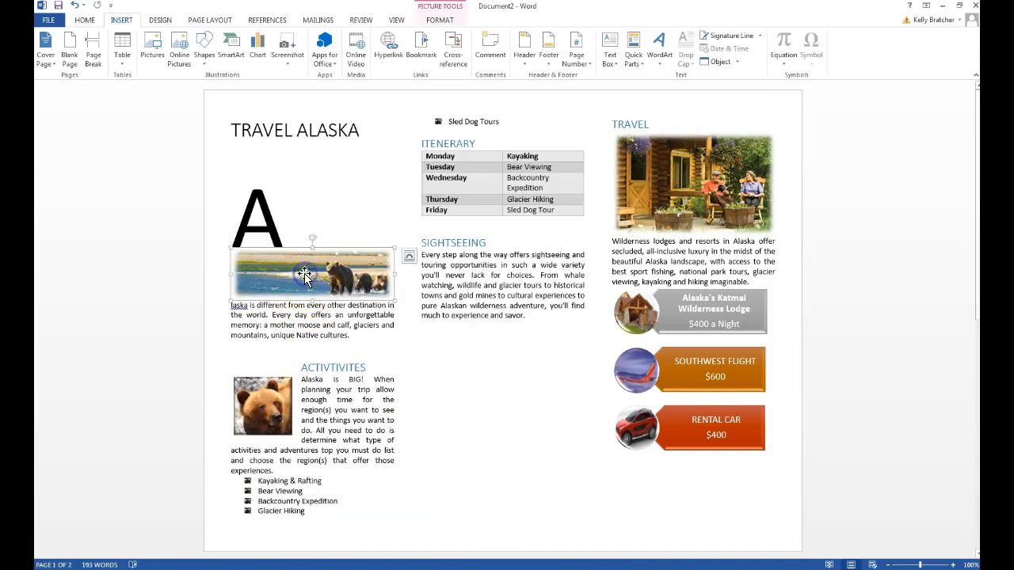
{"action": "left_click", "coordinate": [408, 256]}
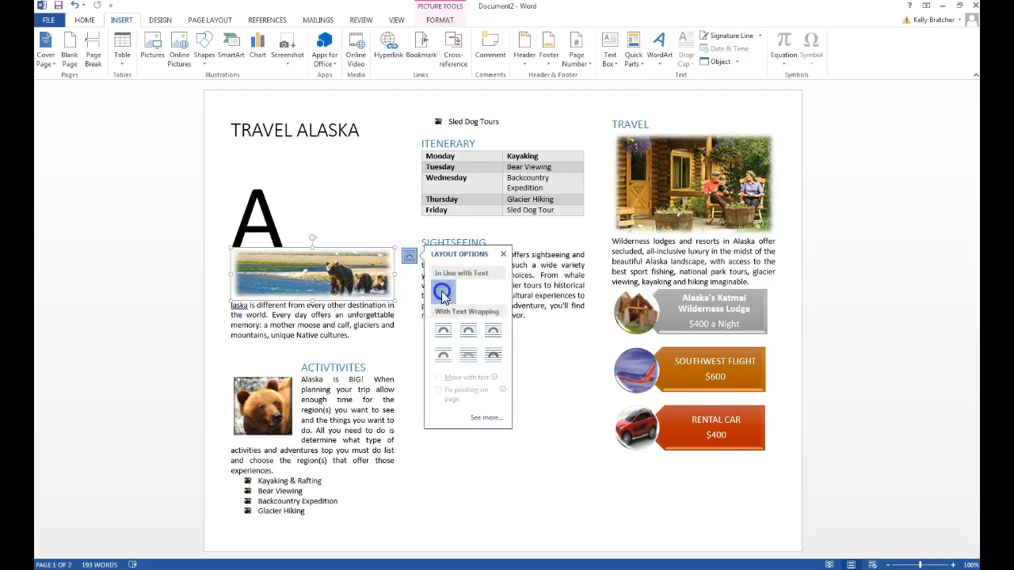
{"action": "left_click_drag", "start_coordinate": [347, 284], "coordinate": [225, 208]}
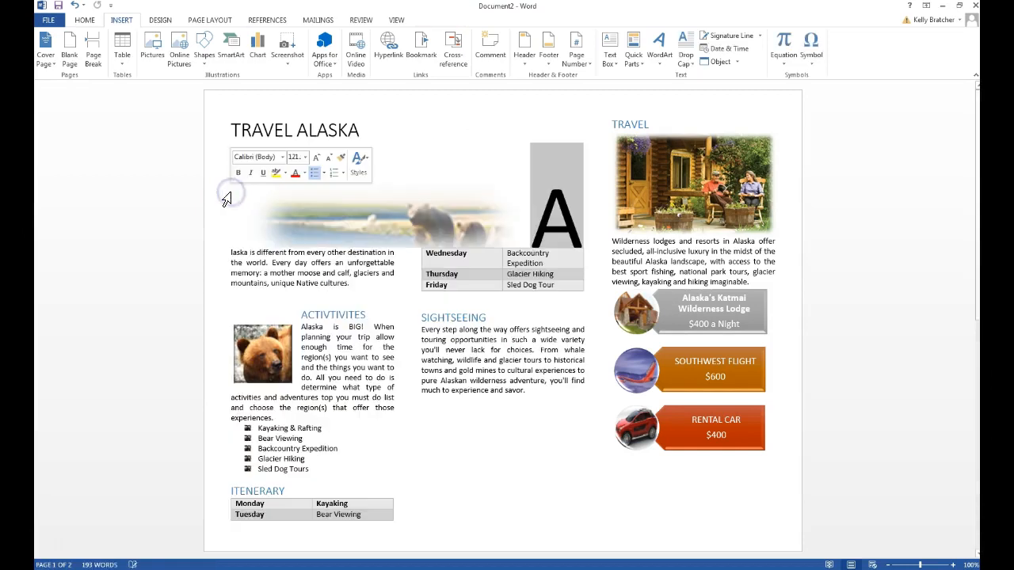
{"action": "left_click", "coordinate": [460, 199]}
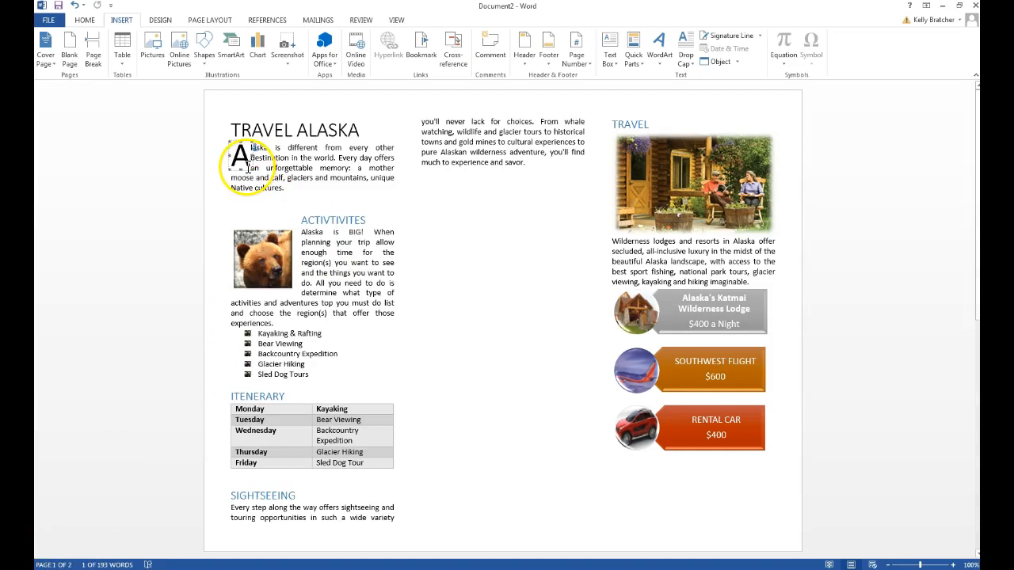
{"action": "left_click_drag", "start_coordinate": [249, 168], "coordinate": [251, 168]}
{"action": "left_click", "coordinate": [311, 169]}
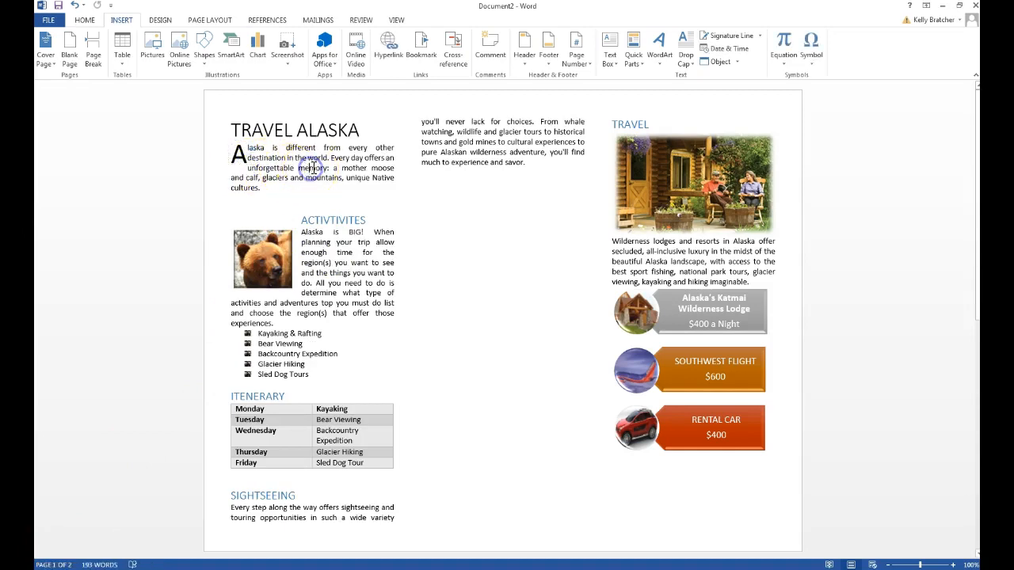
- Paste the bear family picture on a new line between the TRAVEL ALASKA title and the drop cap paragraph
{"action": "left_click", "coordinate": [361, 129]}
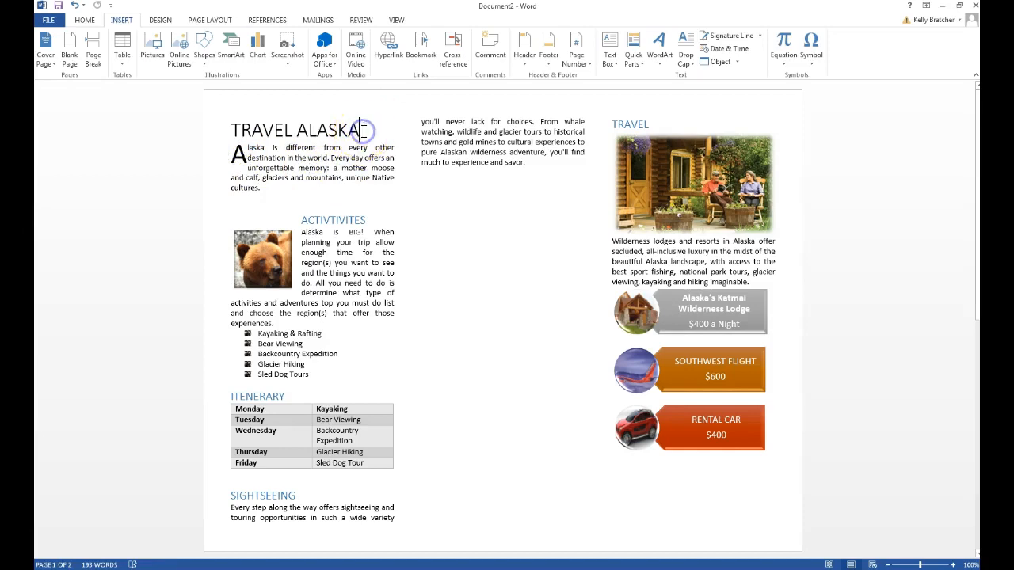
{"action": "key", "text": "Return"}
{"action": "key", "text": "ctrl+v"}
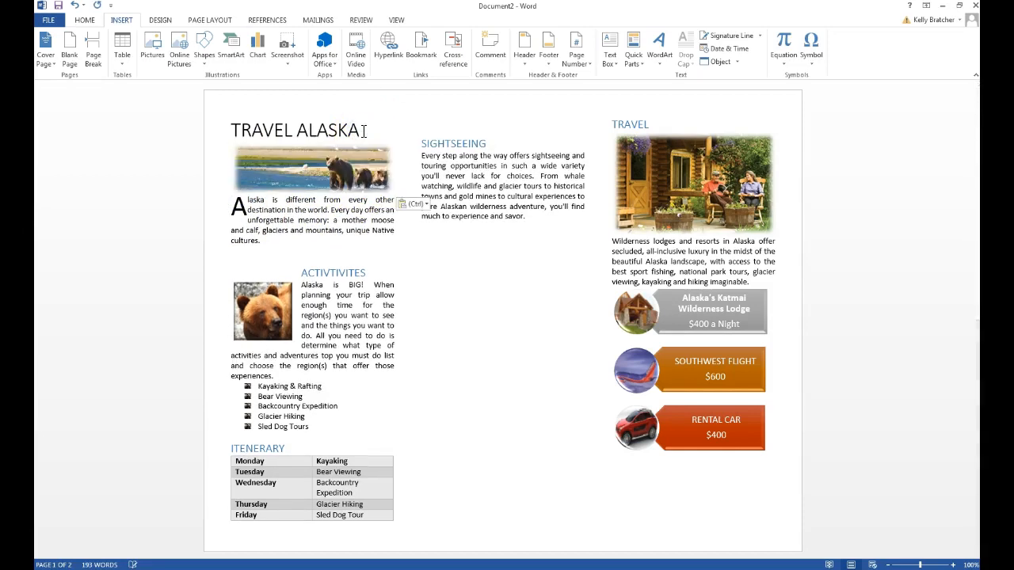
{"action": "left_click", "coordinate": [396, 278]}
{"action": "left_click", "coordinate": [273, 168]}
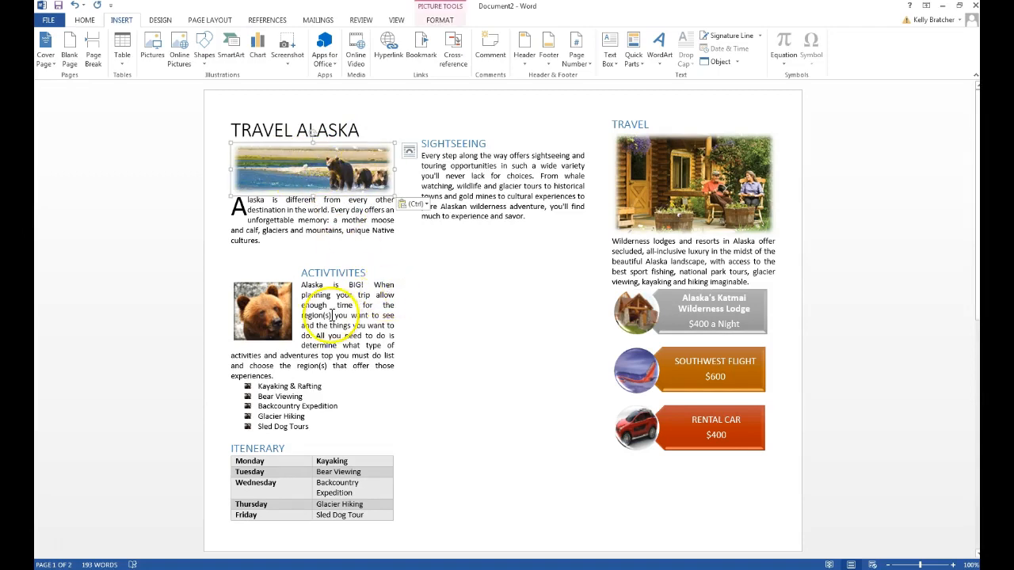
- Show the formatting marks and insert a column break before the ITENERARY heading
{"action": "left_click", "coordinate": [229, 449]}
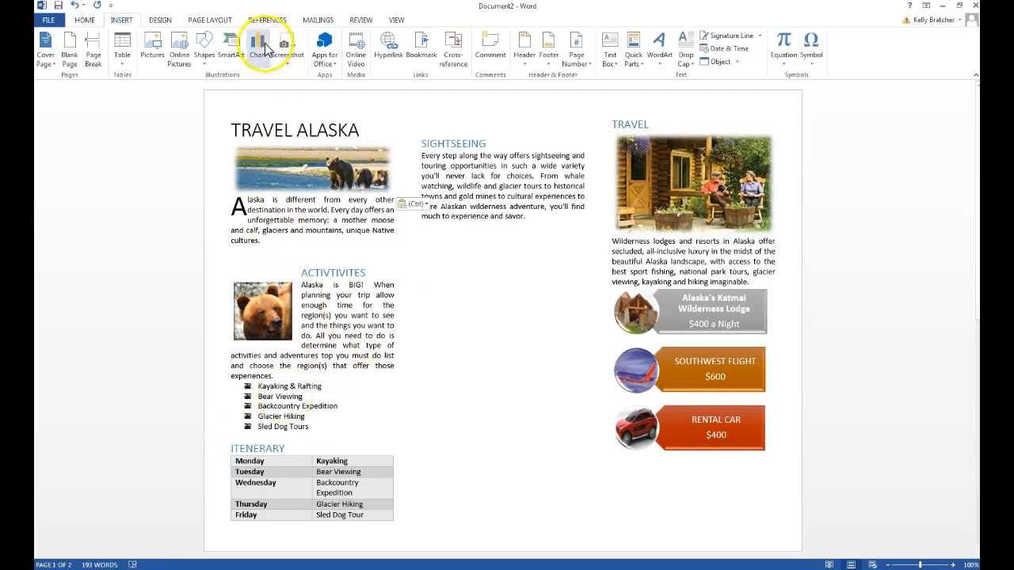
{"action": "left_click", "coordinate": [85, 21]}
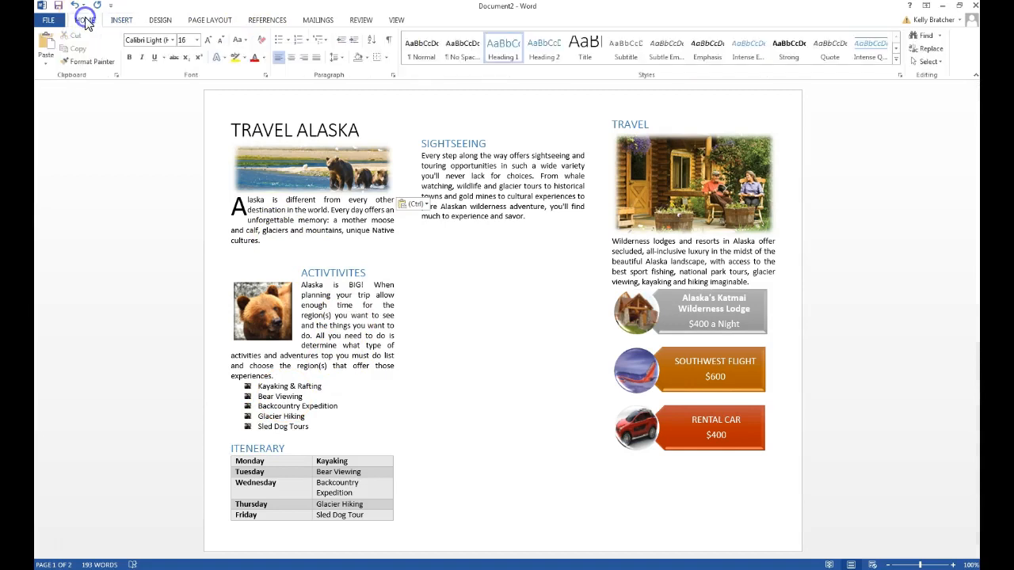
{"action": "left_click", "coordinate": [388, 45]}
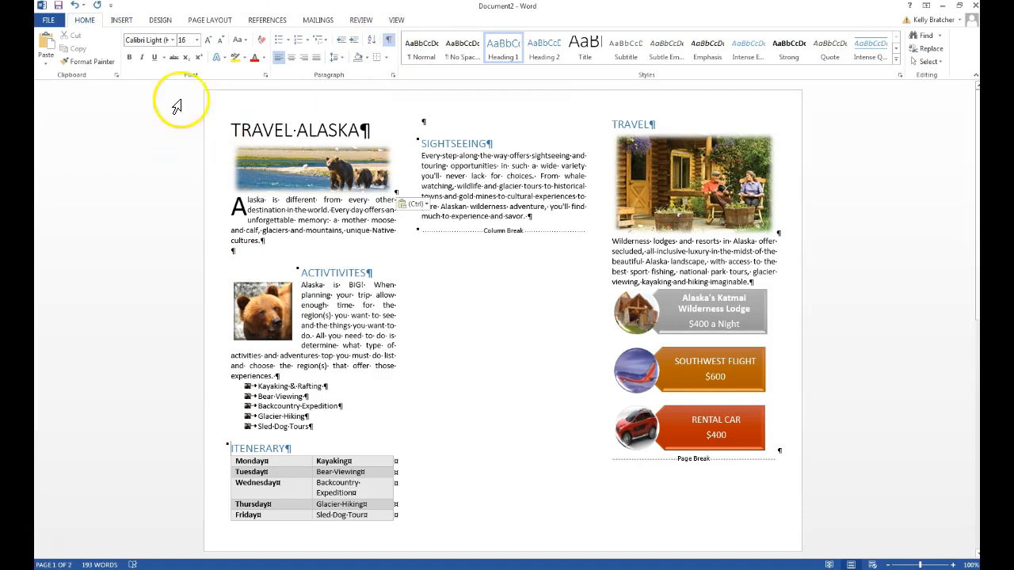
{"action": "left_click", "coordinate": [211, 21]}
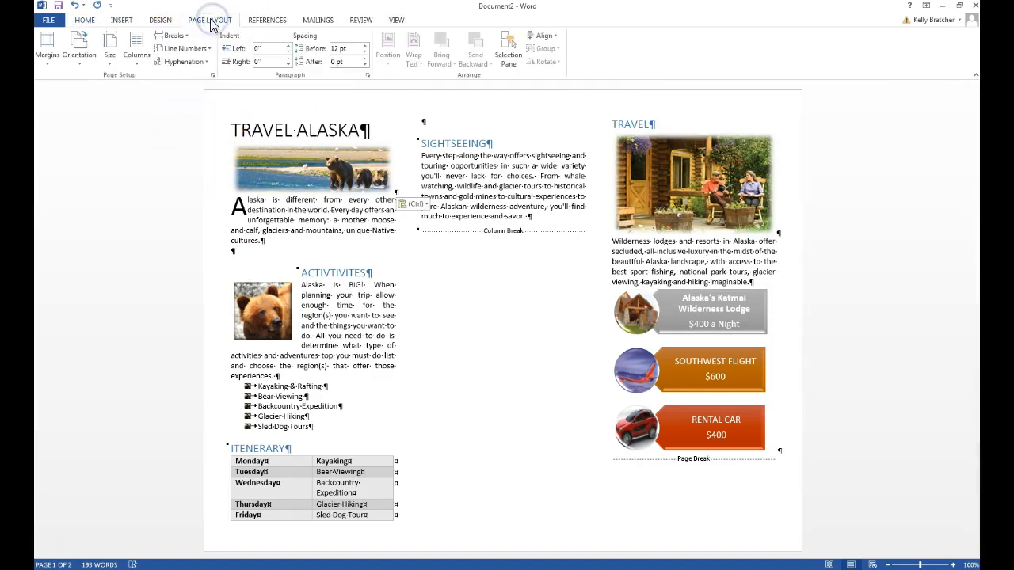
{"action": "left_click", "coordinate": [172, 35]}
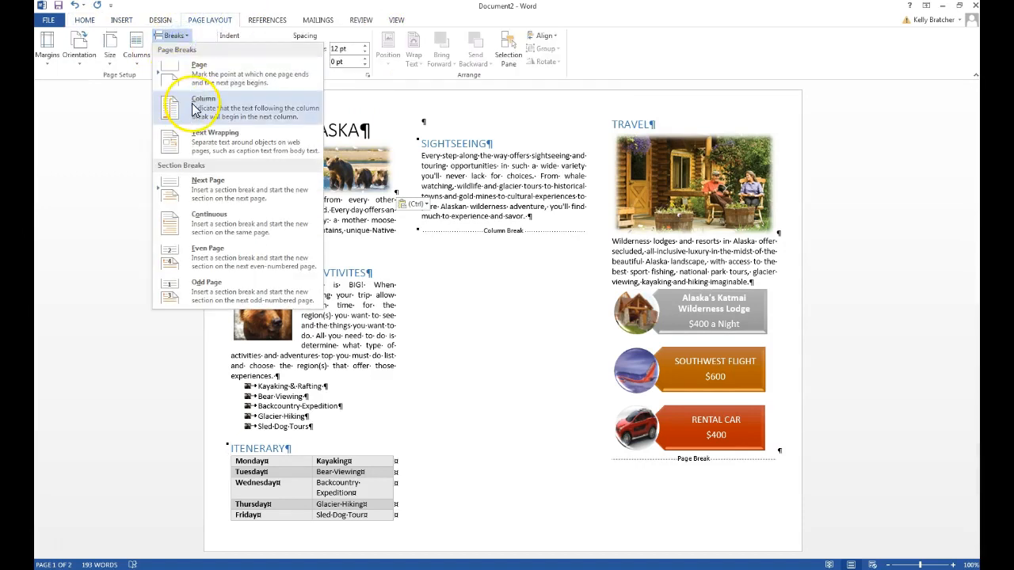
{"action": "left_click", "coordinate": [194, 106]}
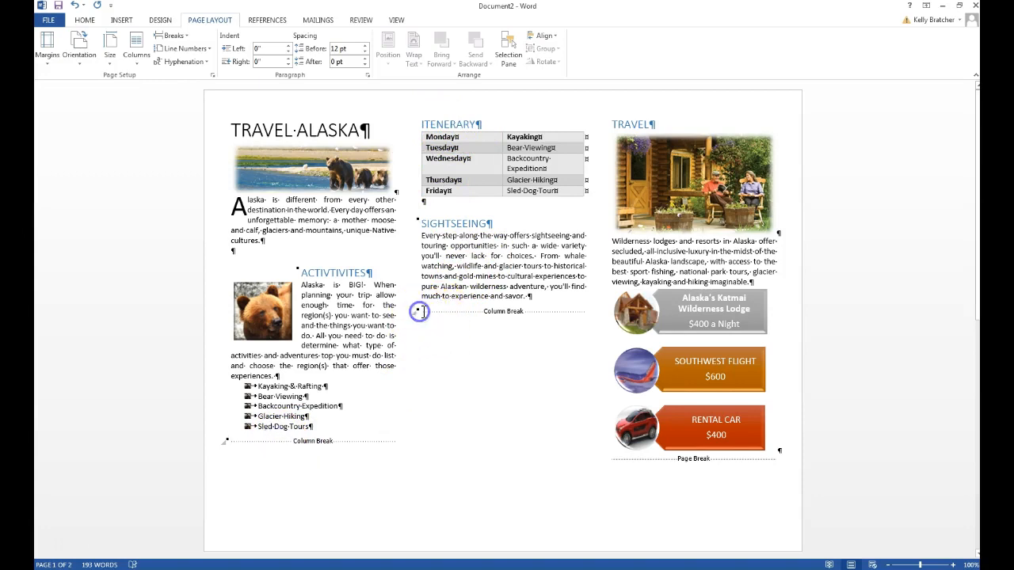
- Remove the column break after the SIGHTSEEING paragraph, add a blank line there, and reinsert a column break before TRAVEL
{"action": "left_click", "coordinate": [424, 312]}
{"action": "key", "text": "BackSpace"}
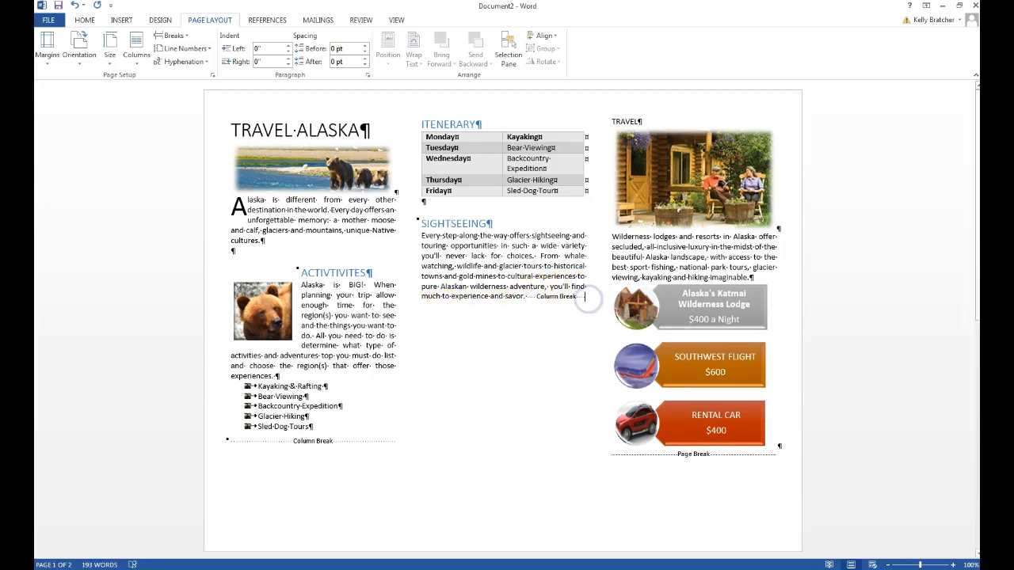
{"action": "key", "text": "BackSpace"}
{"action": "key", "text": "Return"}
{"action": "key", "text": "Return"}
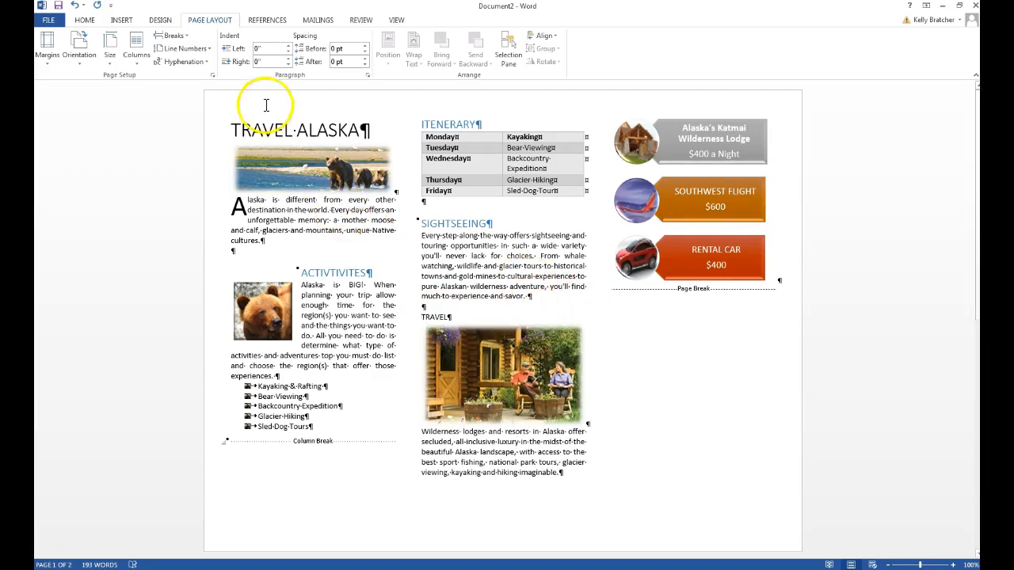
{"action": "left_click", "coordinate": [136, 57]}
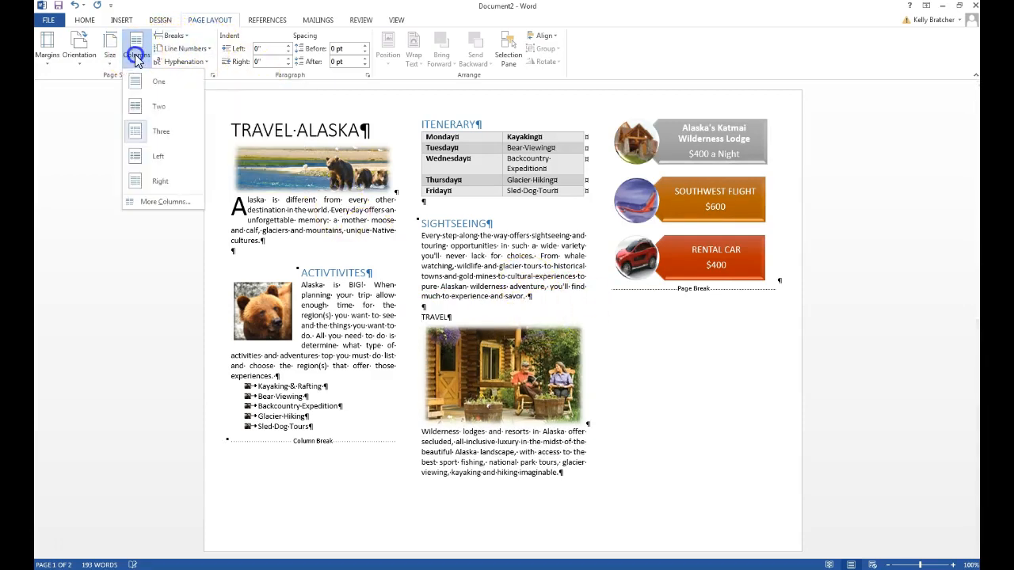
{"action": "left_click", "coordinate": [172, 35]}
{"action": "left_click", "coordinate": [194, 107]}
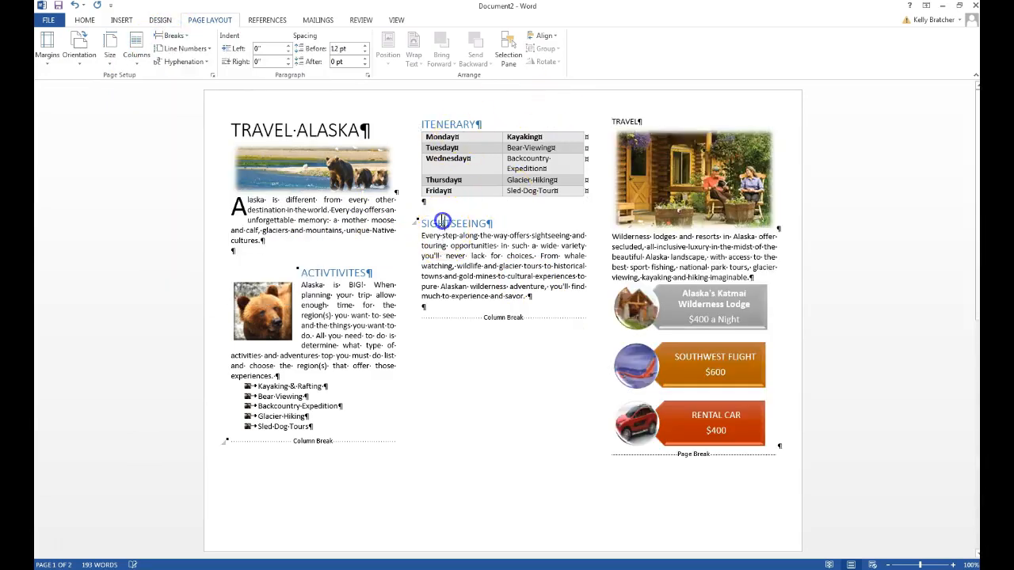
- Copy the SIGHTSEEING heading's format to the TRAVEL heading with Format Painter
{"action": "left_click", "coordinate": [83, 21]}
{"action": "left_click", "coordinate": [87, 61]}
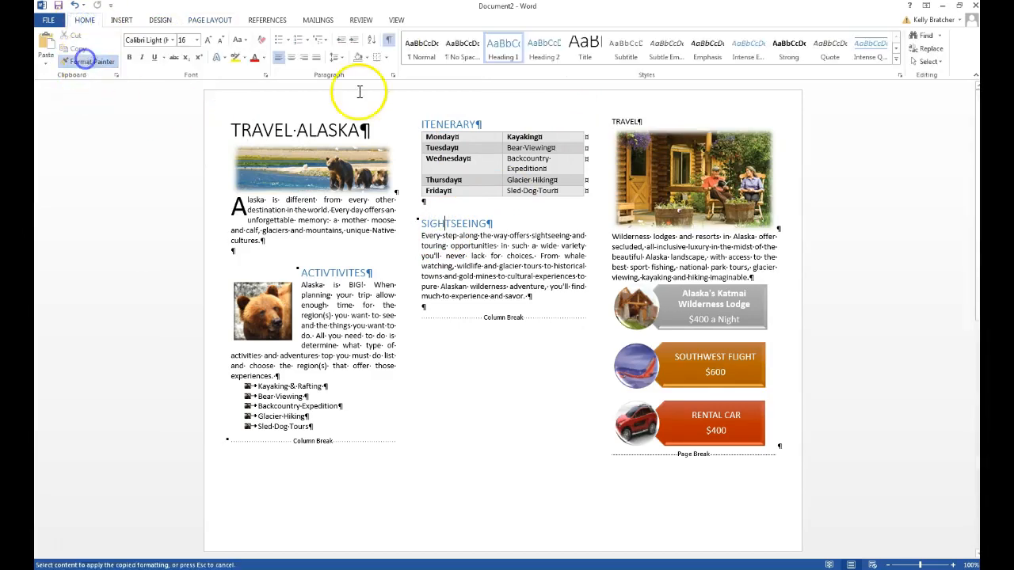
{"action": "left_click", "coordinate": [610, 123]}
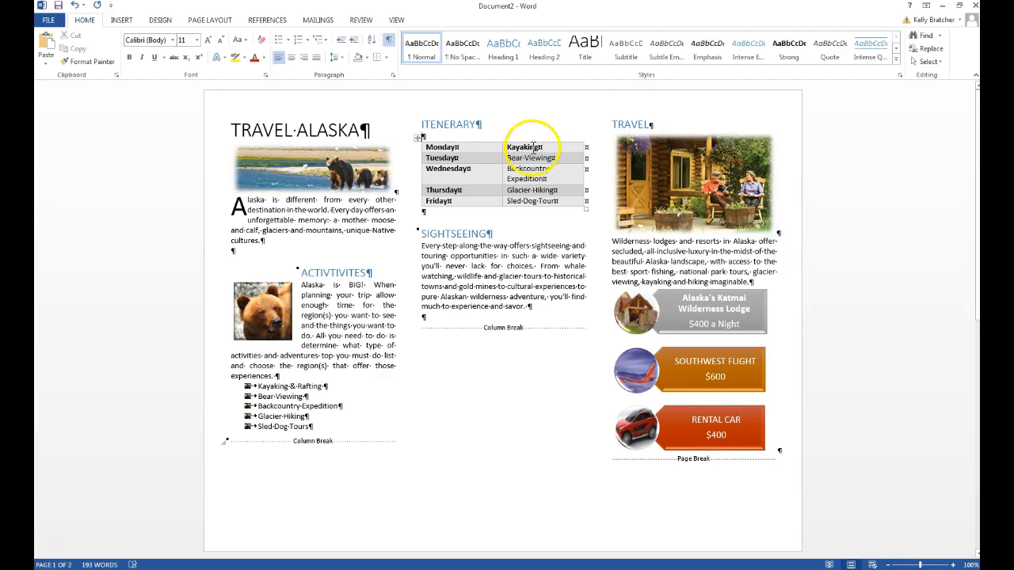
- Turn off the Header Row option for the ITENERARY table
{"action": "left_click", "coordinate": [533, 146]}
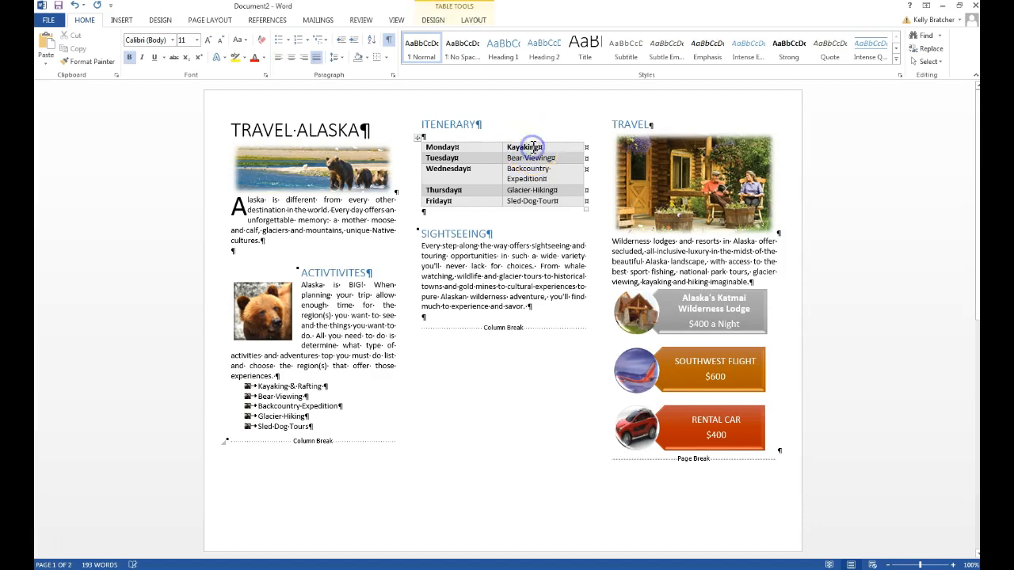
{"action": "left_click", "coordinate": [433, 20]}
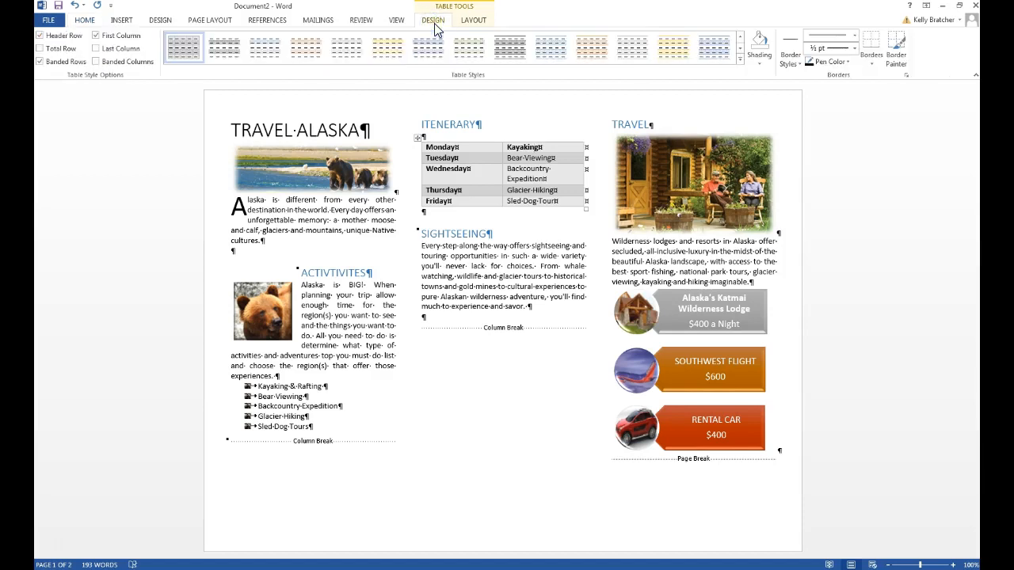
{"action": "left_click", "coordinate": [40, 36]}
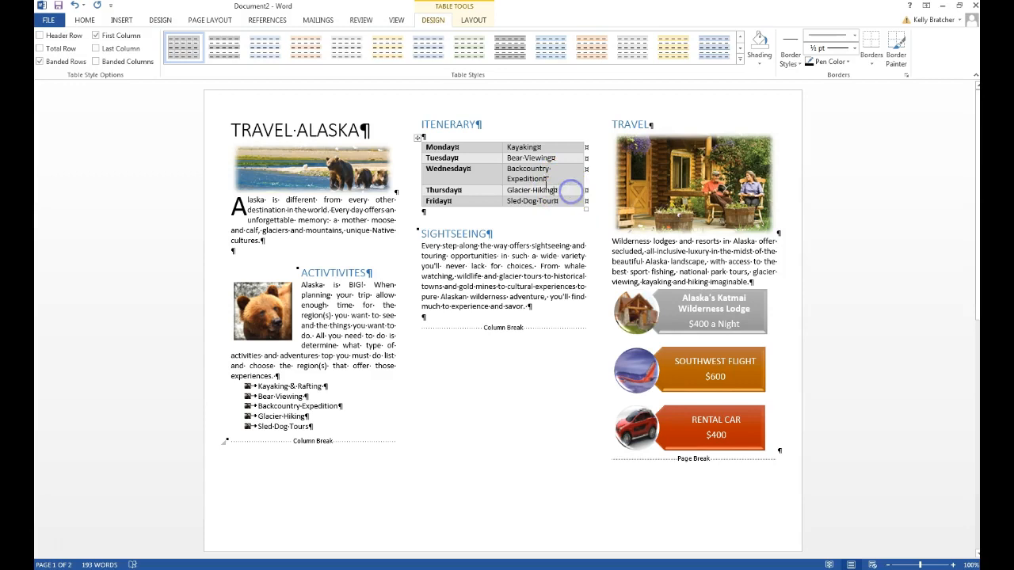
{"action": "left_click", "coordinate": [432, 128]}
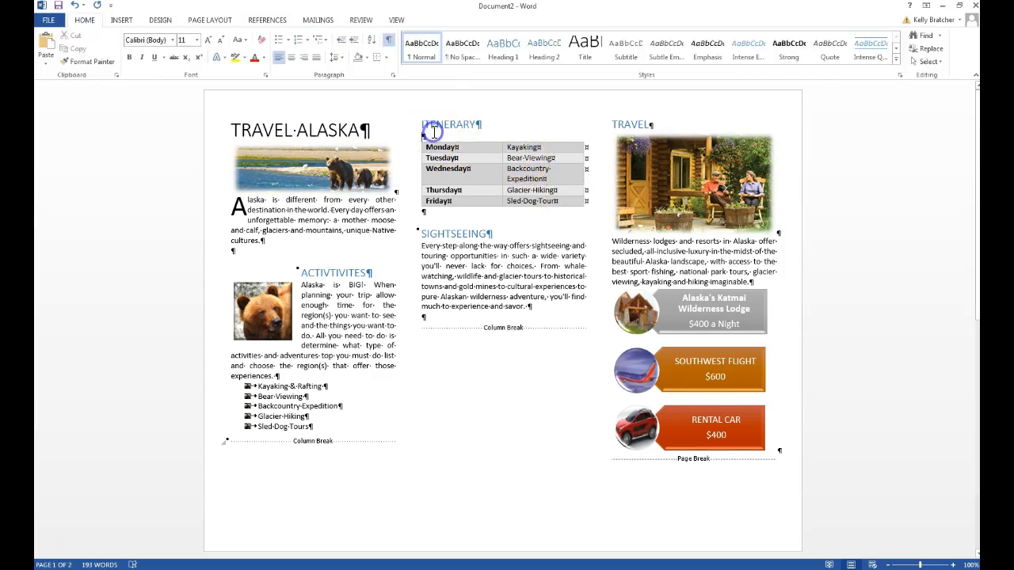
- Insert a two-column table on the blank line below the ITENERARY heading
{"action": "left_click", "coordinate": [123, 20]}
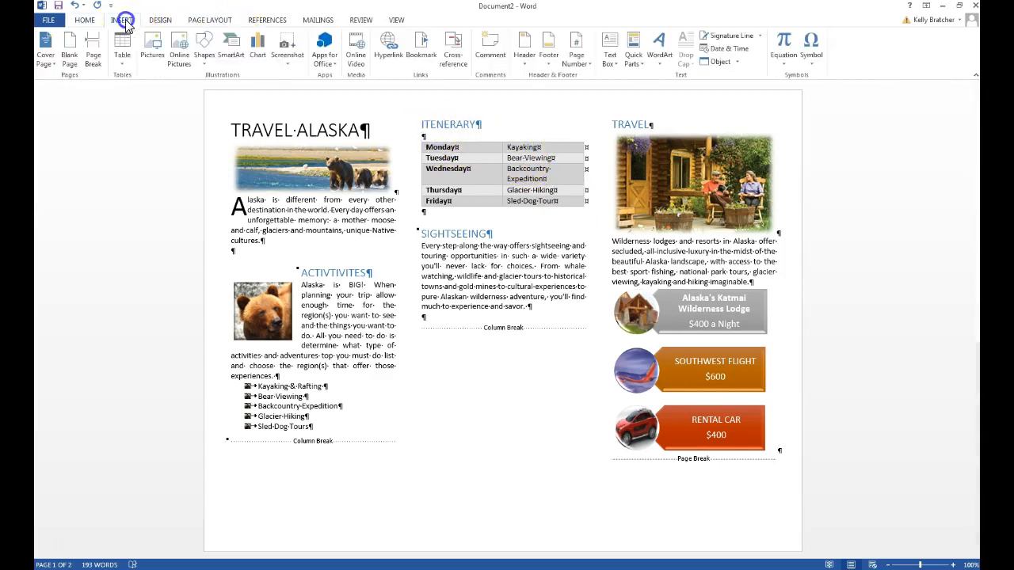
{"action": "left_click", "coordinate": [122, 62]}
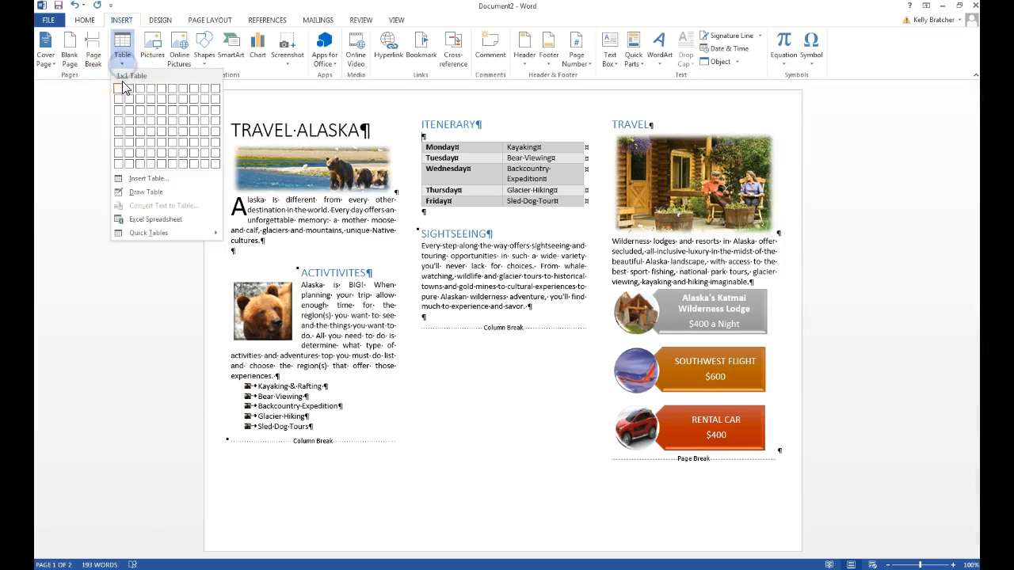
{"action": "left_click", "coordinate": [131, 120]}
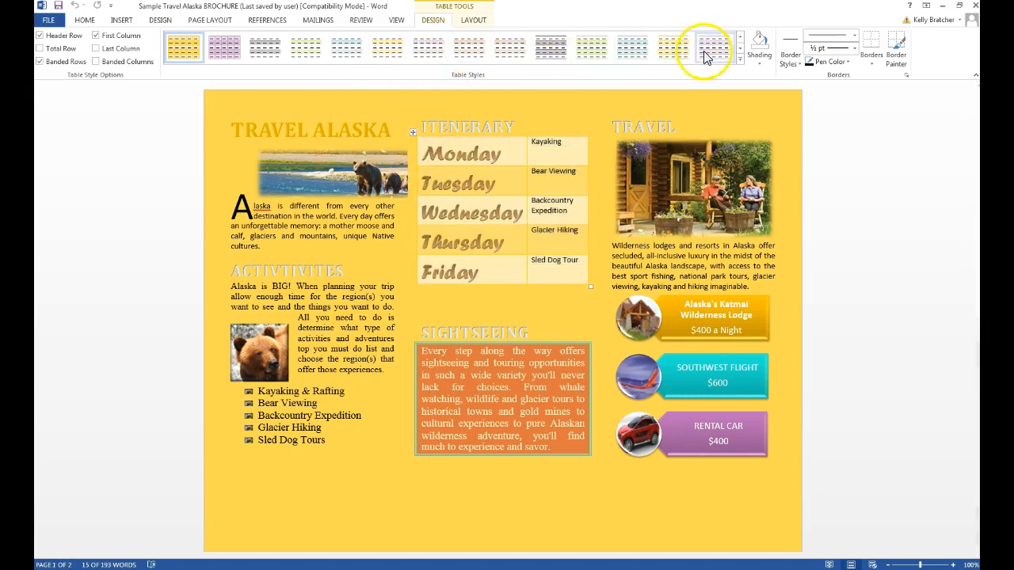
- In the sample brochure, change the shading fill of the paragraph under SIGHTSEEING to light tan
{"action": "left_click", "coordinate": [552, 302]}
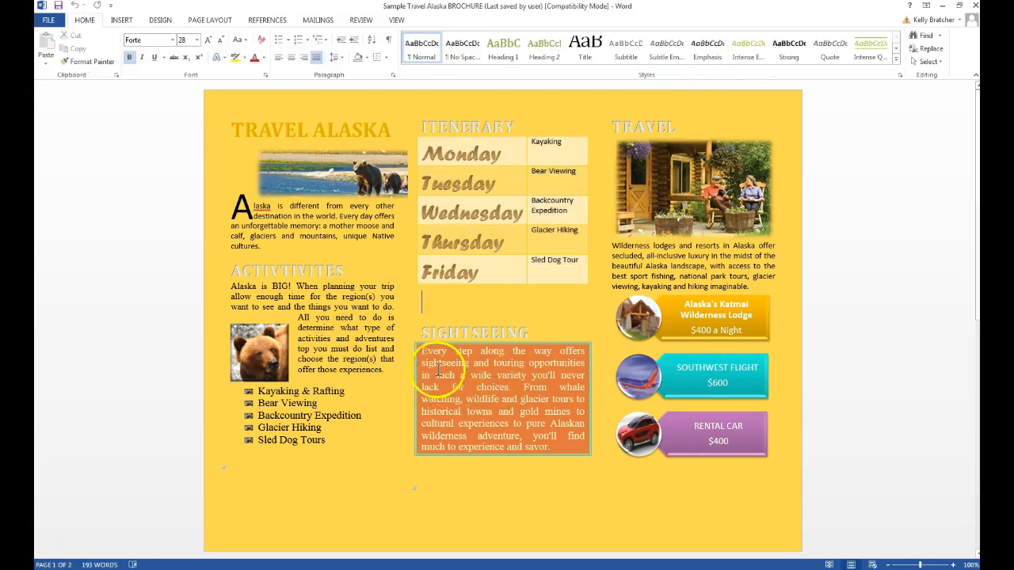
{"action": "left_click_drag", "start_coordinate": [420, 347], "coordinate": [559, 446]}
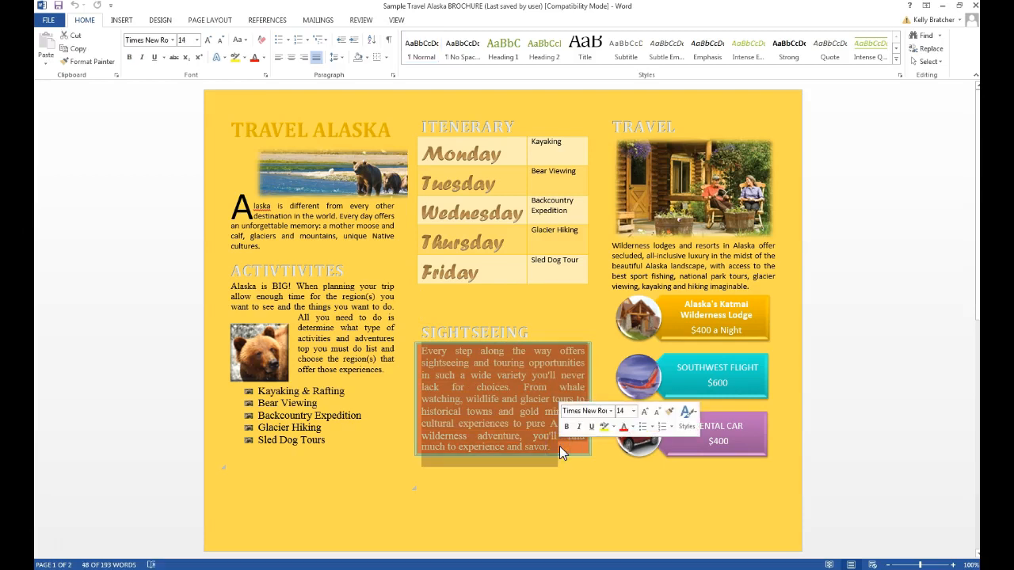
{"action": "left_click", "coordinate": [158, 20]}
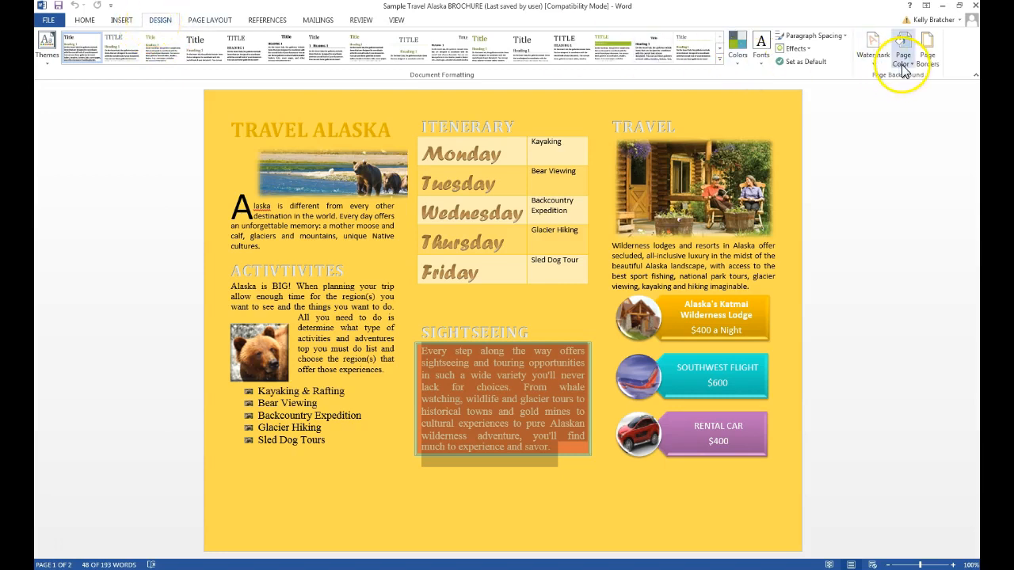
{"action": "left_click", "coordinate": [926, 59]}
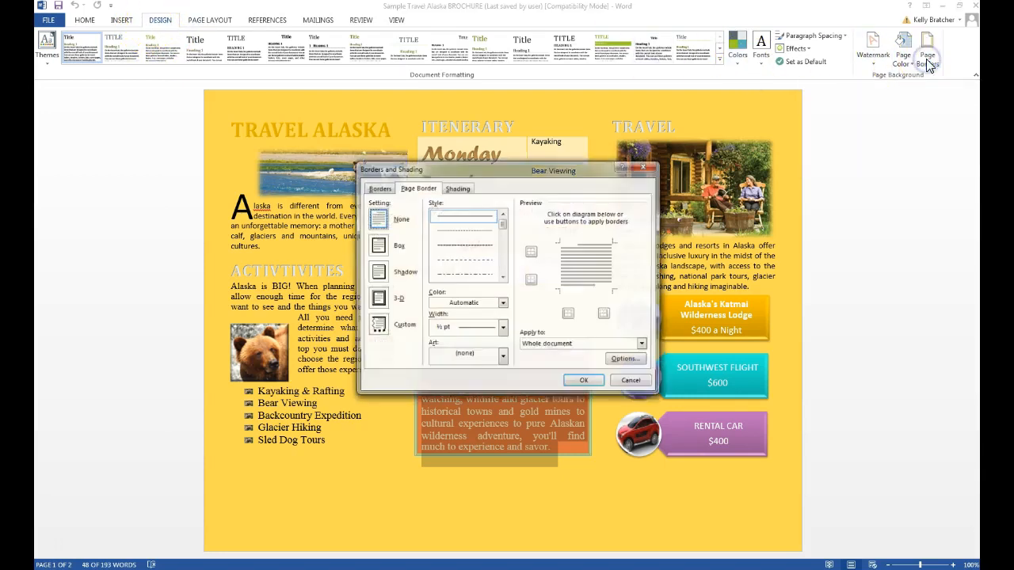
{"action": "left_click", "coordinate": [456, 188]}
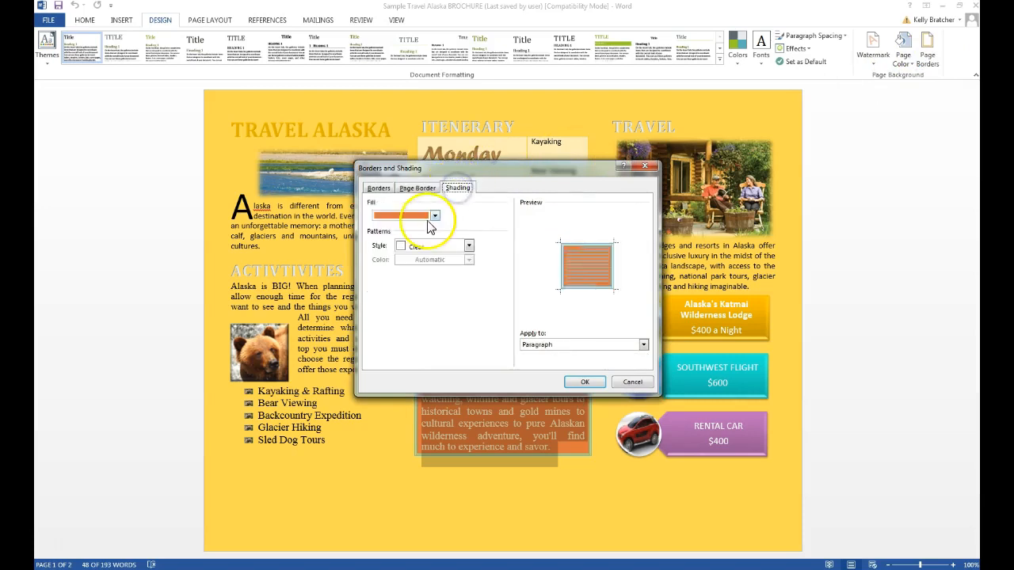
{"action": "left_click", "coordinate": [433, 217]}
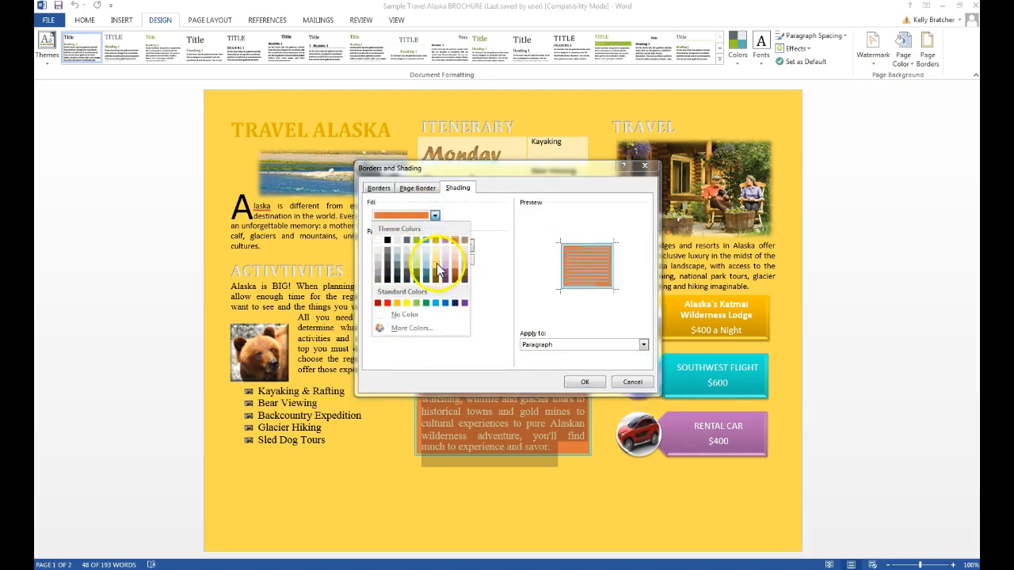
{"action": "left_click", "coordinate": [461, 258]}
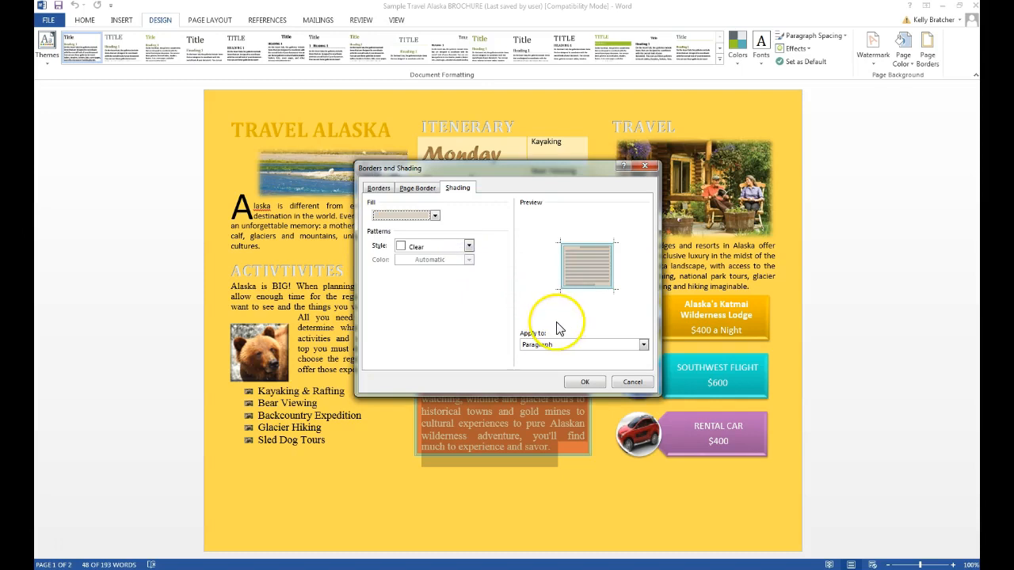
{"action": "left_click", "coordinate": [584, 382]}
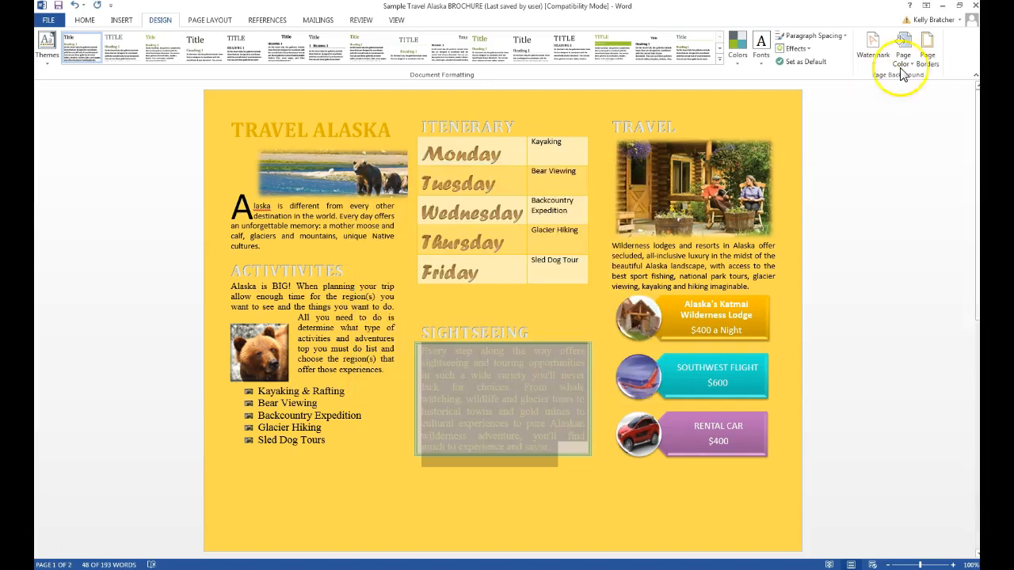
- Change the colour of the box border around the SIGHTSEEING paragraph to orange
{"action": "left_click", "coordinate": [928, 50]}
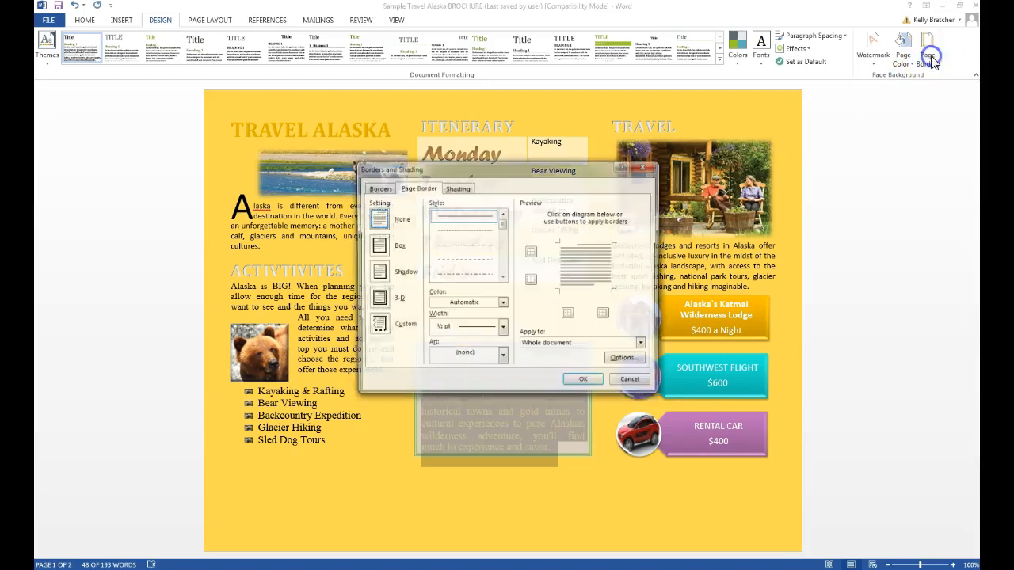
{"action": "left_click", "coordinate": [379, 189]}
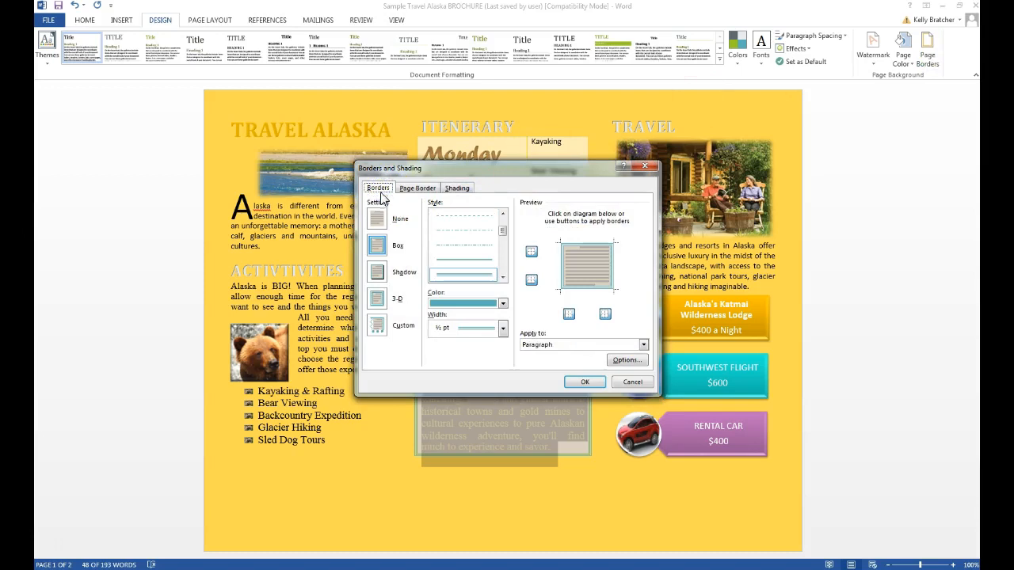
{"action": "left_click", "coordinate": [502, 304]}
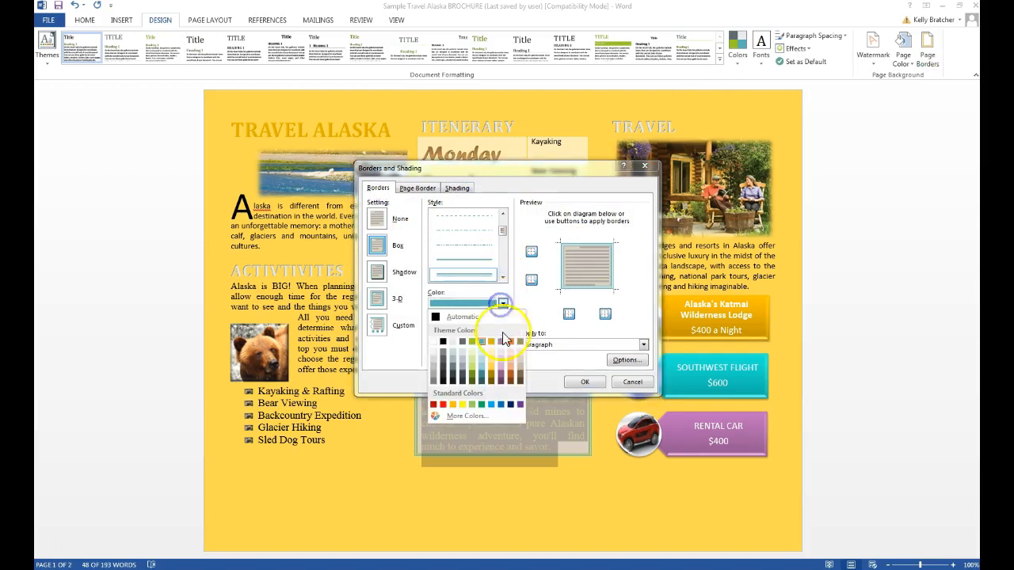
{"action": "left_click", "coordinate": [510, 341]}
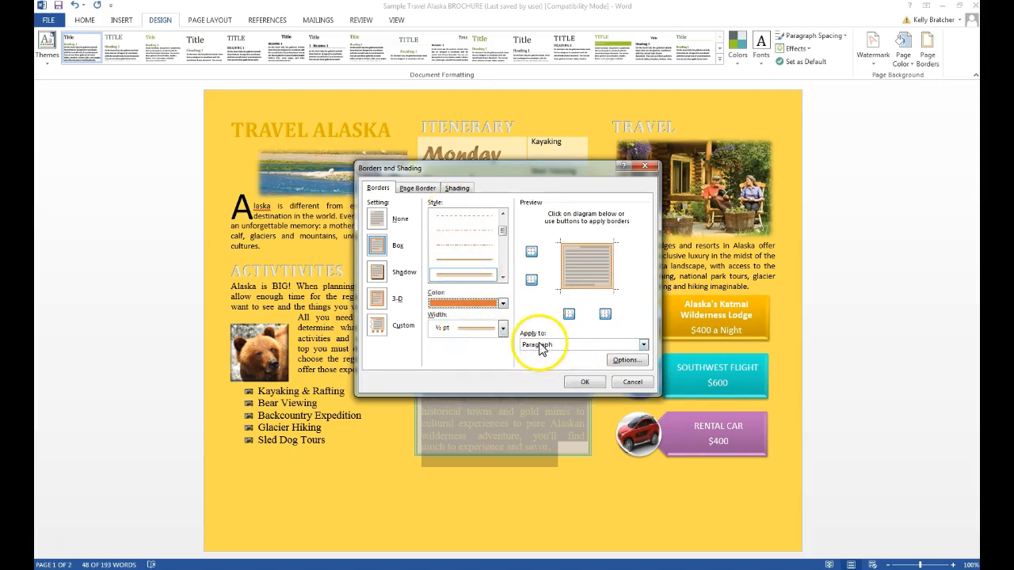
{"action": "left_click", "coordinate": [586, 383]}
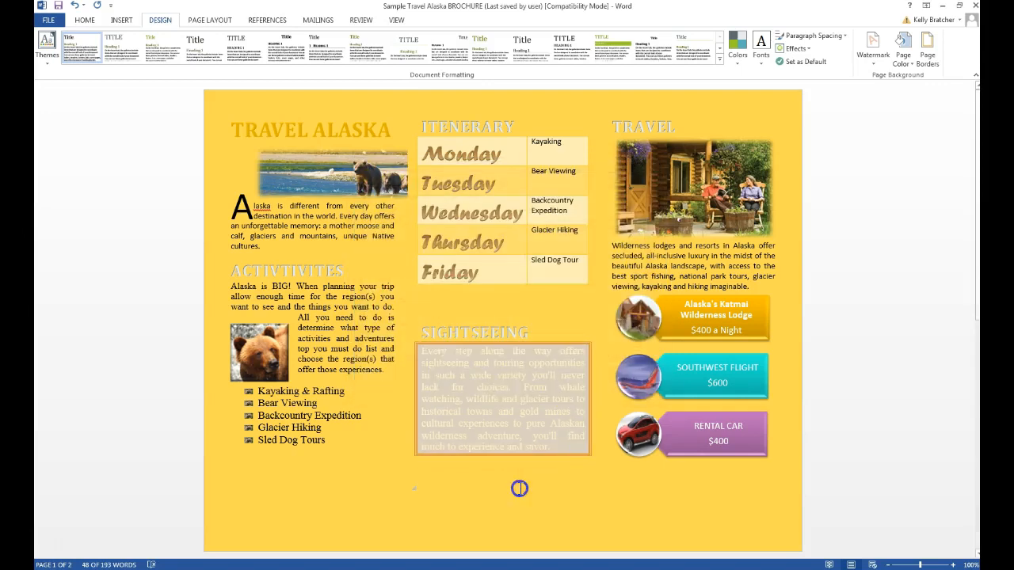
- Set the SIGHTSEEING paragraph's font colour to the darkest brown theme shade
{"action": "left_click_drag", "start_coordinate": [419, 351], "coordinate": [563, 446]}
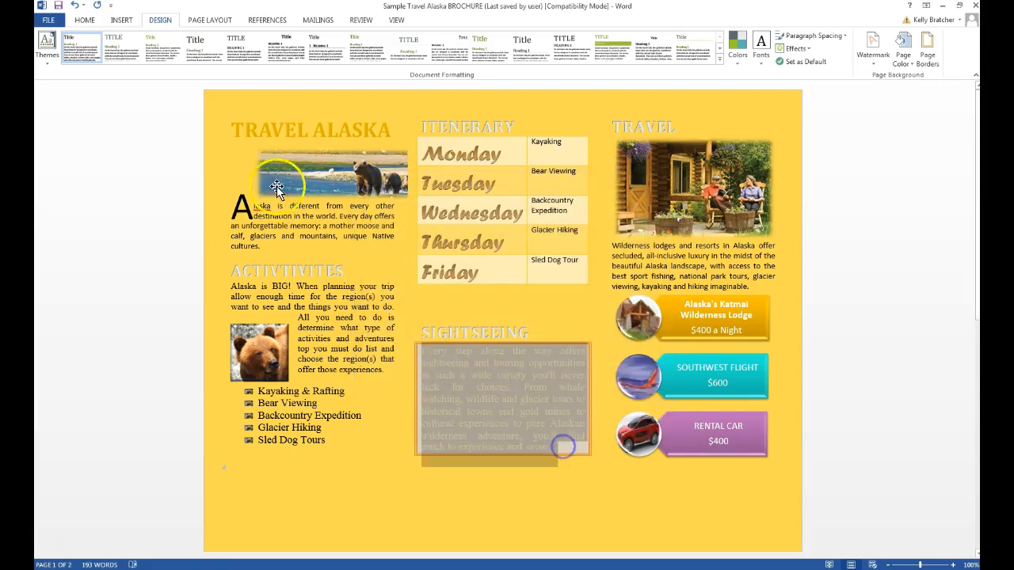
{"action": "left_click", "coordinate": [84, 20]}
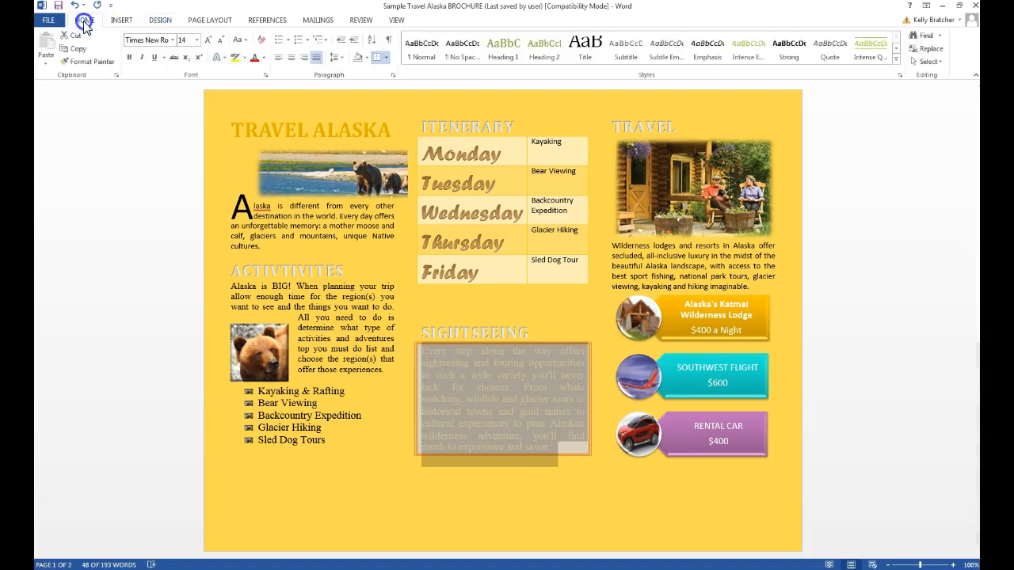
{"action": "left_click", "coordinate": [264, 58]}
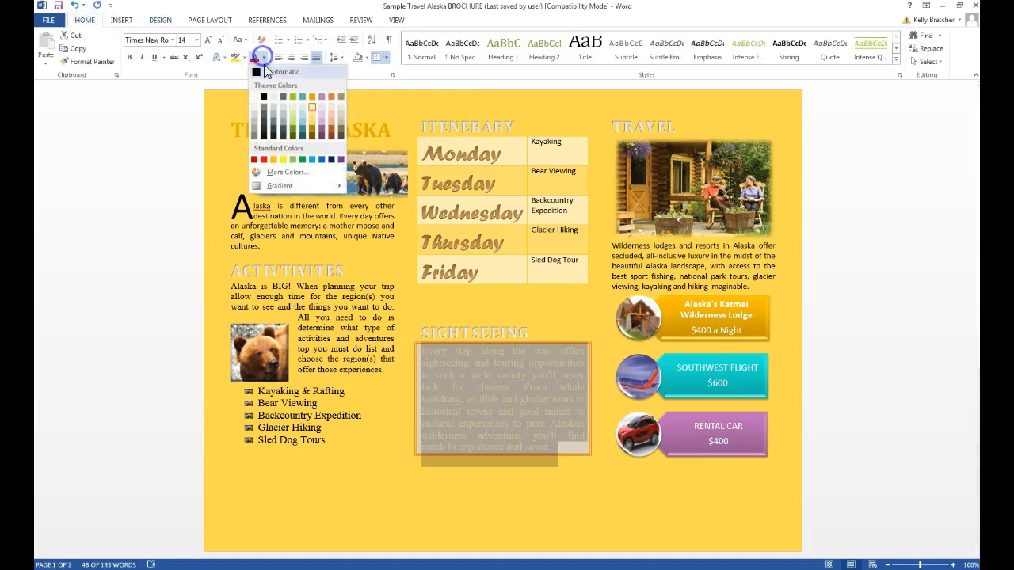
{"action": "left_click", "coordinate": [341, 136]}
{"action": "left_click", "coordinate": [560, 488]}
- Inspect the lodge and flight pictures in the TRAVEL section's SmartArt list and the options available for the lodge picture
{"action": "left_click", "coordinate": [629, 320]}
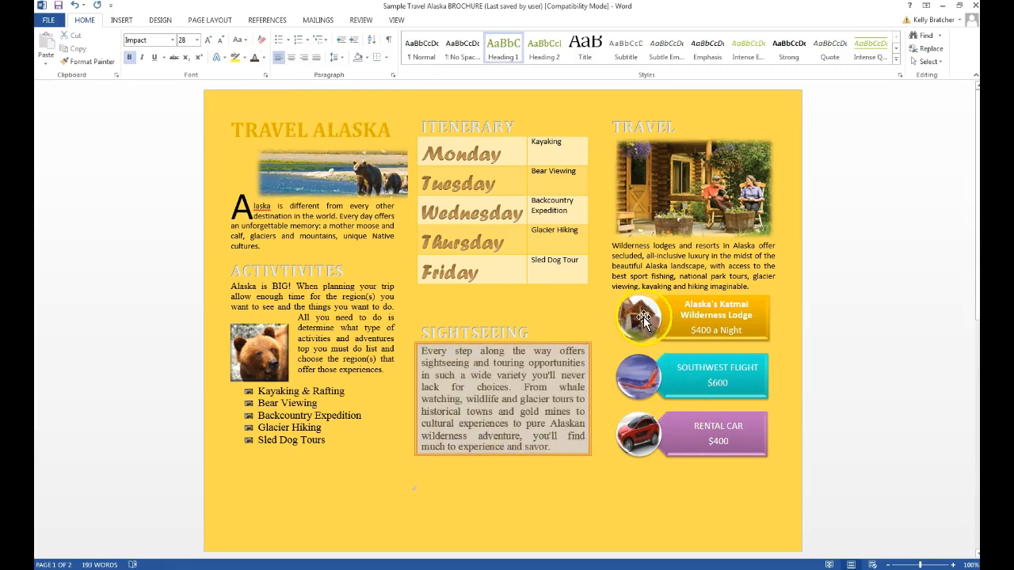
{"action": "left_click", "coordinate": [633, 384]}
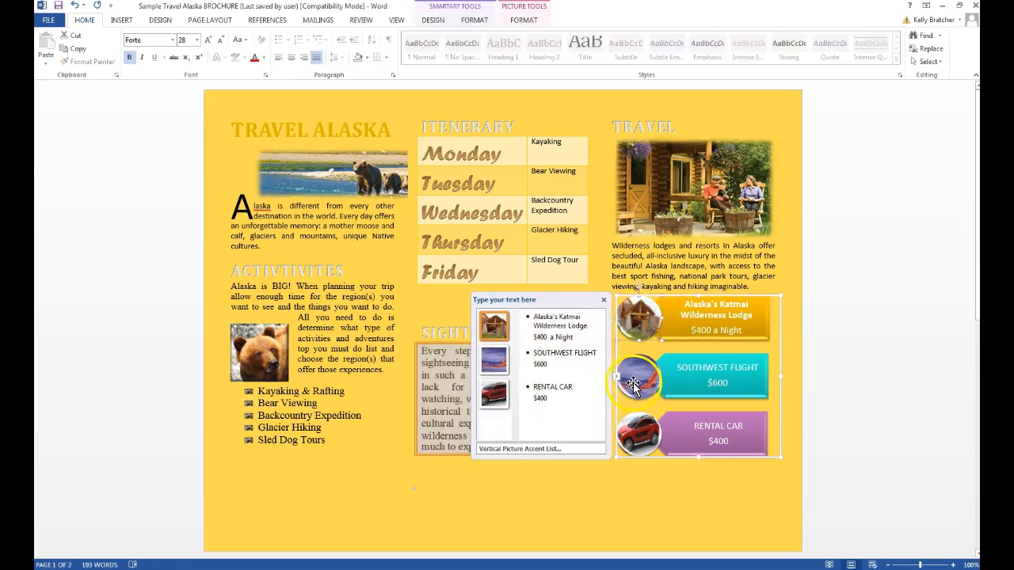
{"action": "left_click", "coordinate": [635, 316]}
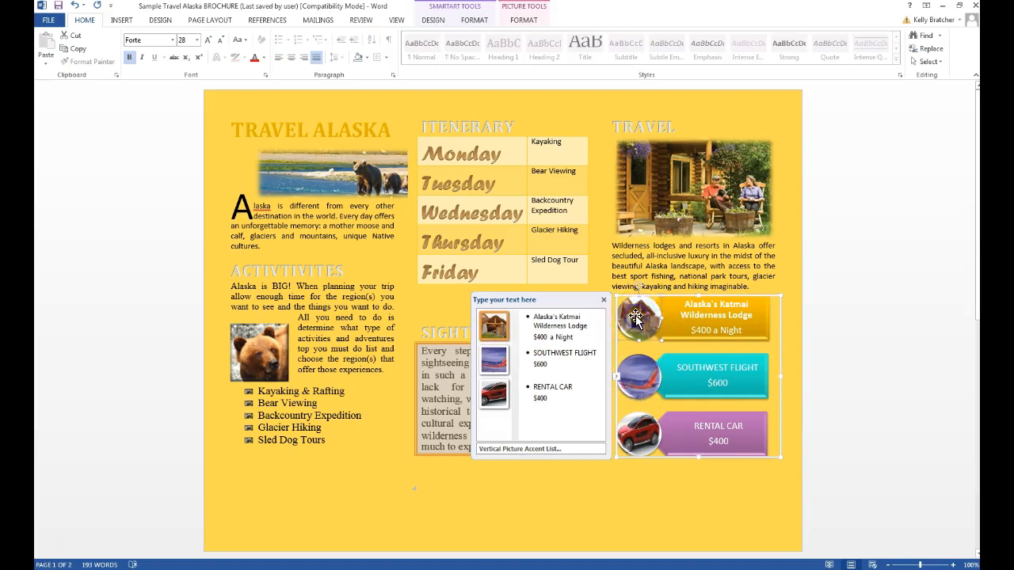
{"action": "left_click", "coordinate": [638, 318]}
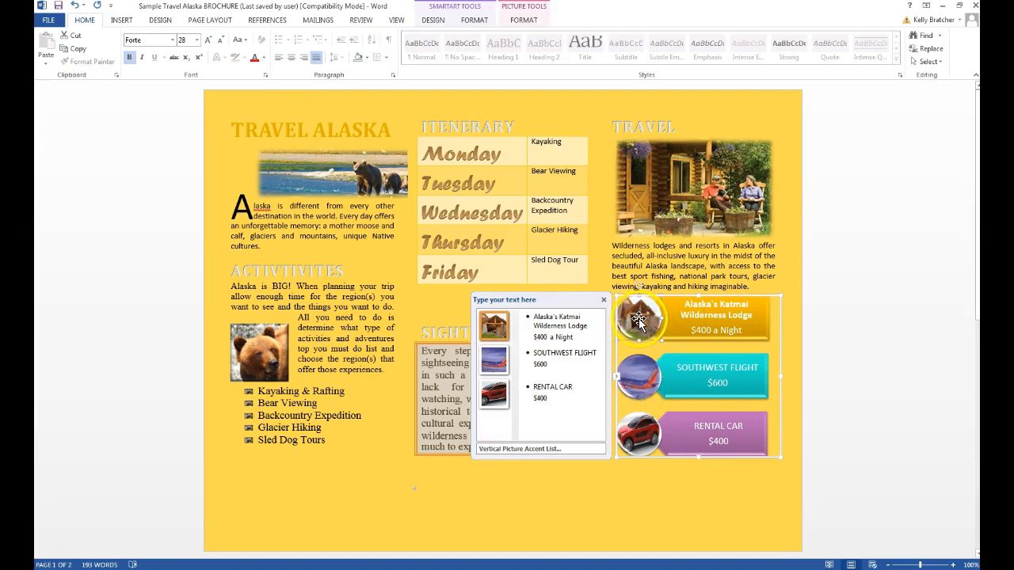
{"action": "right_click", "coordinate": [639, 318]}
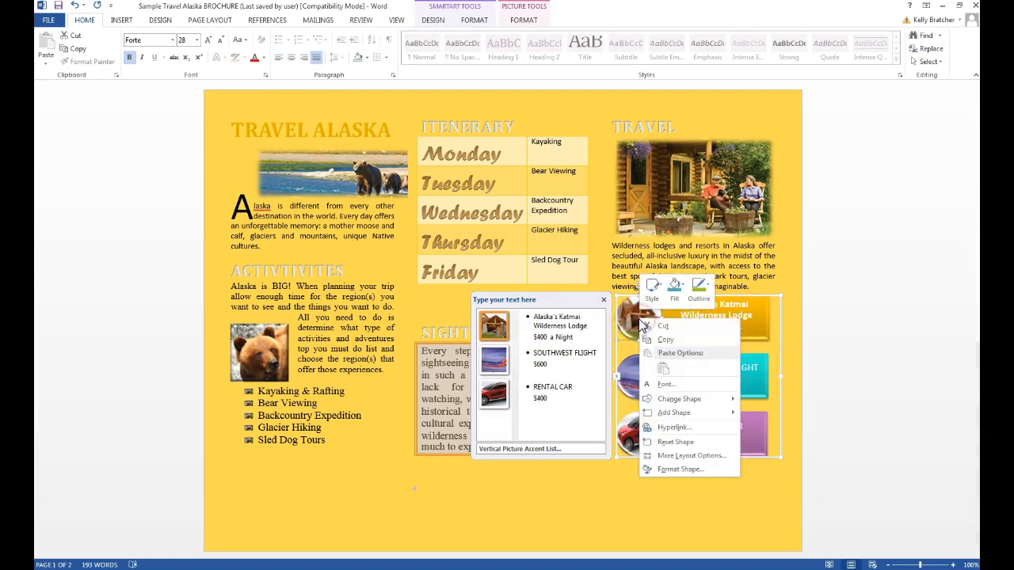
{"action": "left_click", "coordinate": [650, 519]}
{"action": "left_click", "coordinate": [666, 489]}
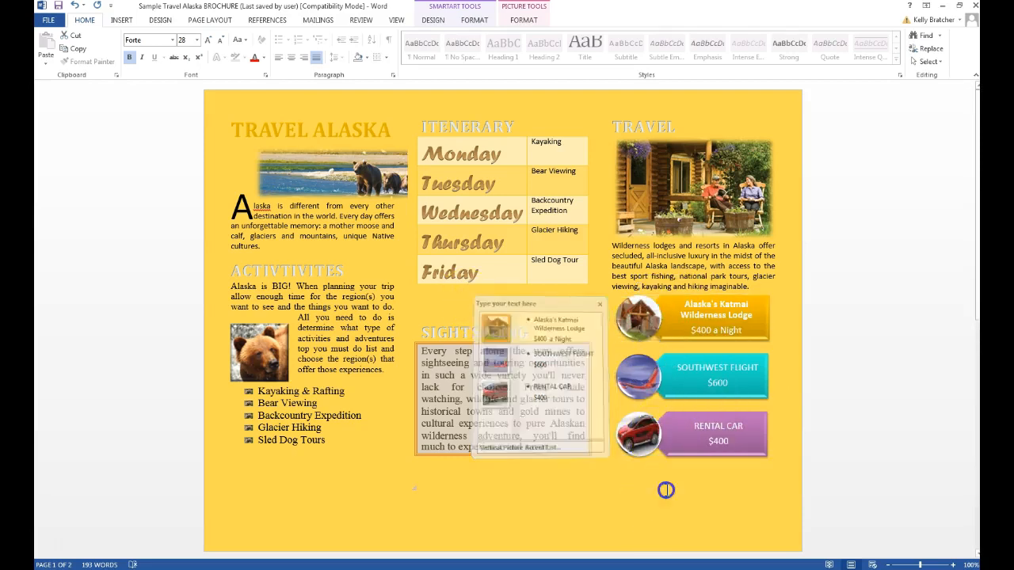
- Try inserting a Continuous Picture List SmartArt graphic below the ITENERARY table and choosing its first picture placeholder
{"action": "left_click", "coordinate": [121, 19]}
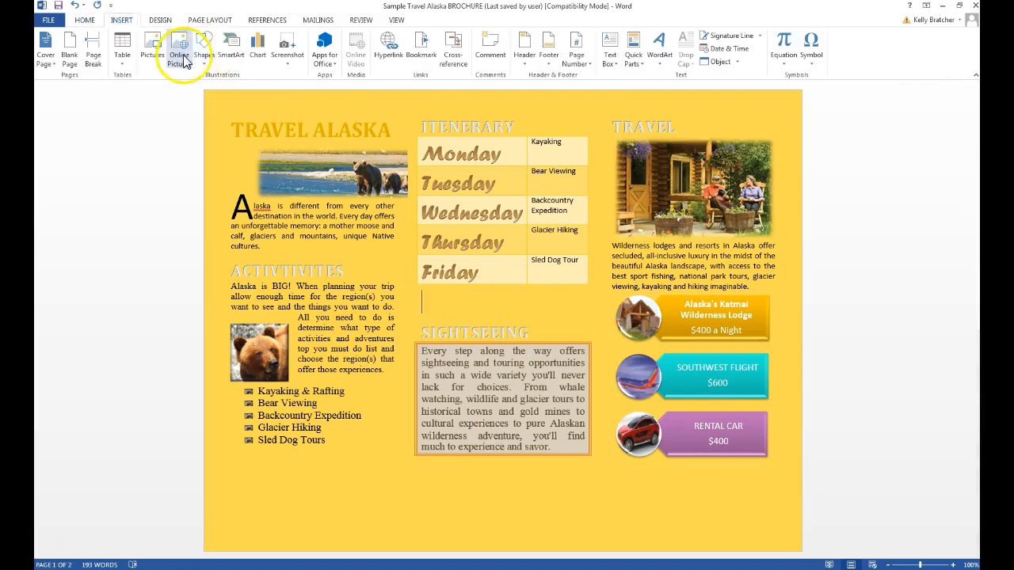
{"action": "left_click", "coordinate": [230, 47]}
{"action": "left_click", "coordinate": [328, 222]}
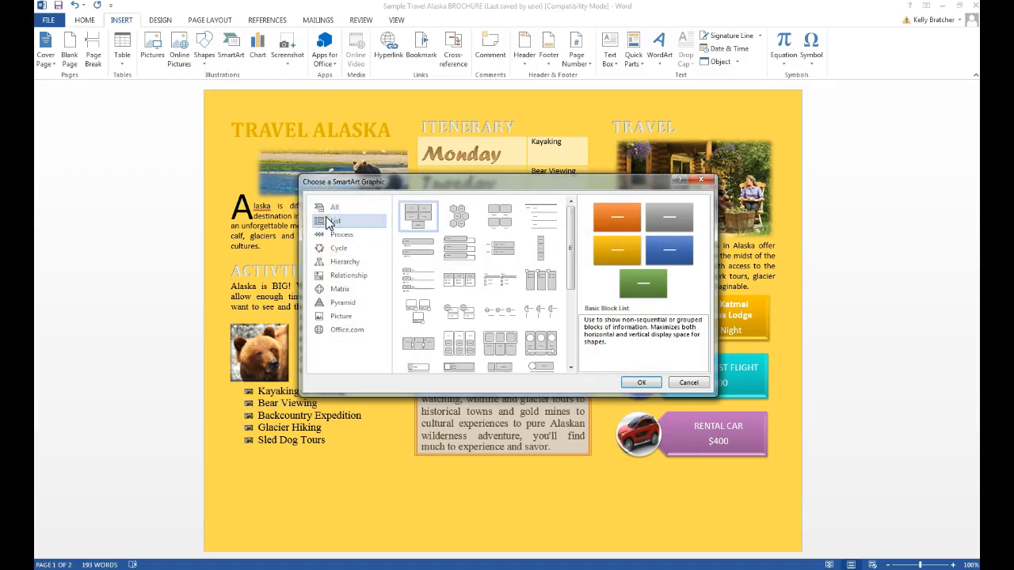
{"action": "left_click", "coordinate": [543, 342]}
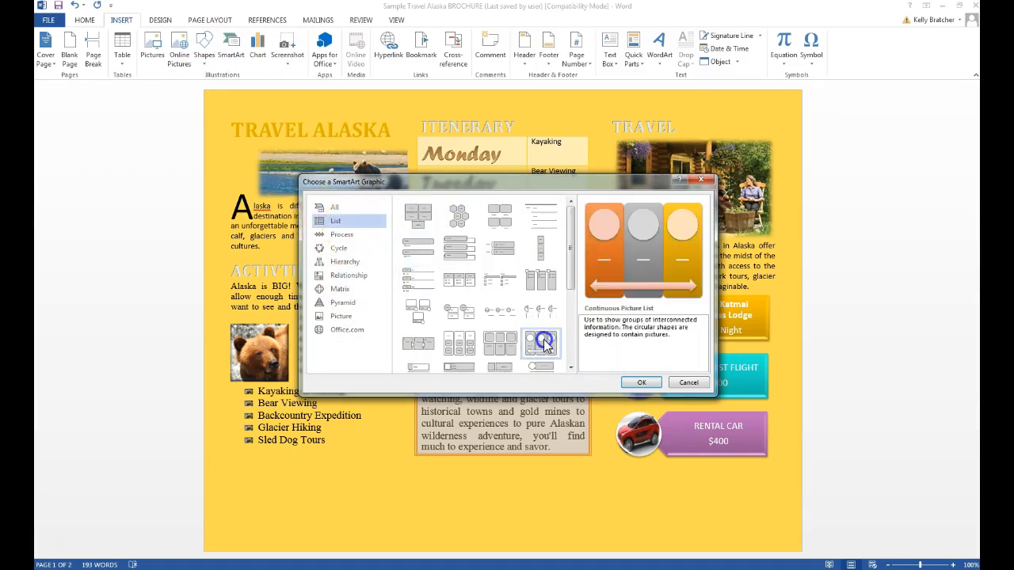
{"action": "left_click", "coordinate": [641, 382]}
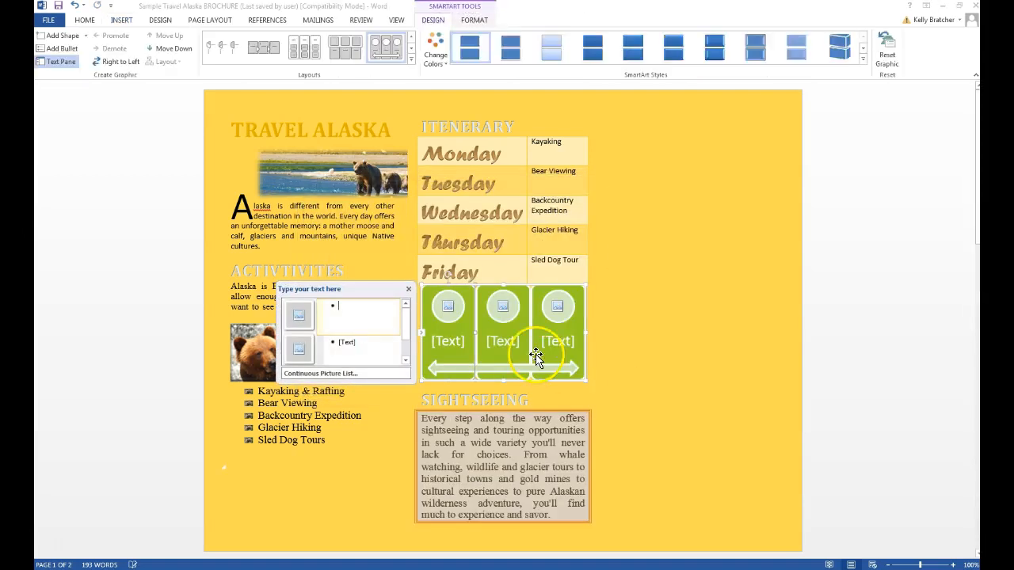
{"action": "left_click", "coordinate": [448, 309]}
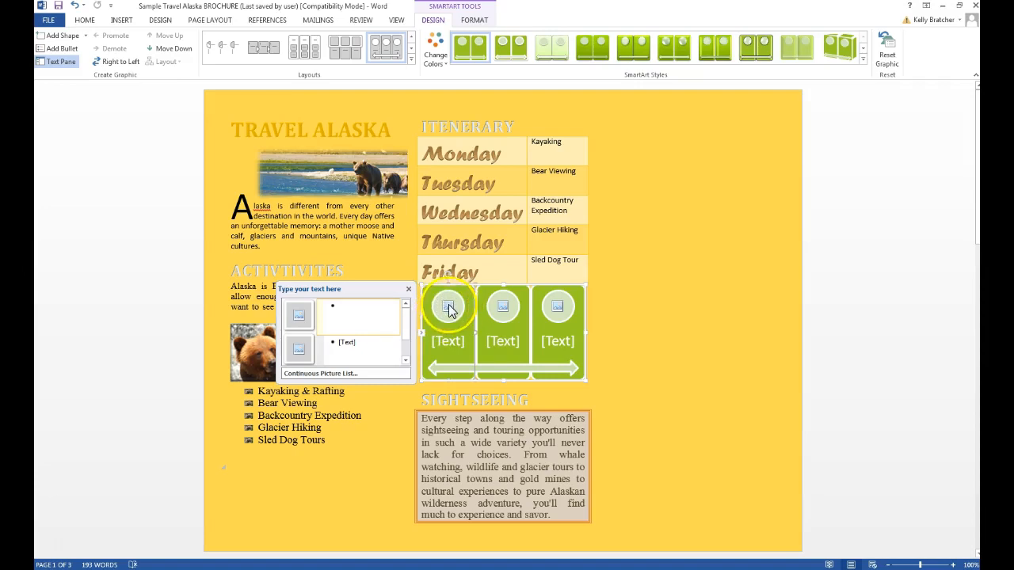
{"action": "left_click", "coordinate": [448, 309]}
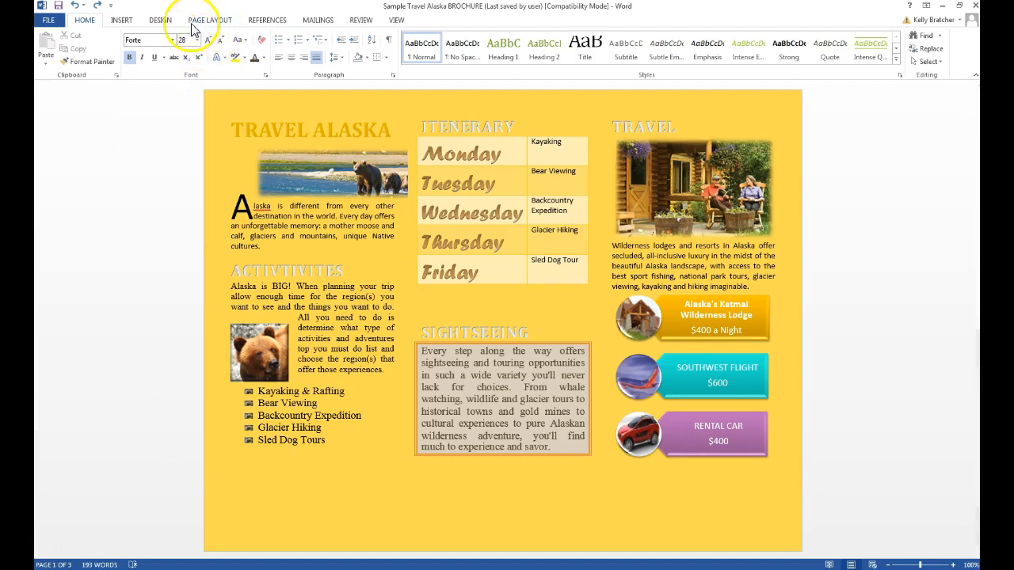
- Apply the Damask theme to the brochure
{"action": "left_click", "coordinate": [160, 20]}
{"action": "left_click", "coordinate": [65, 49]}
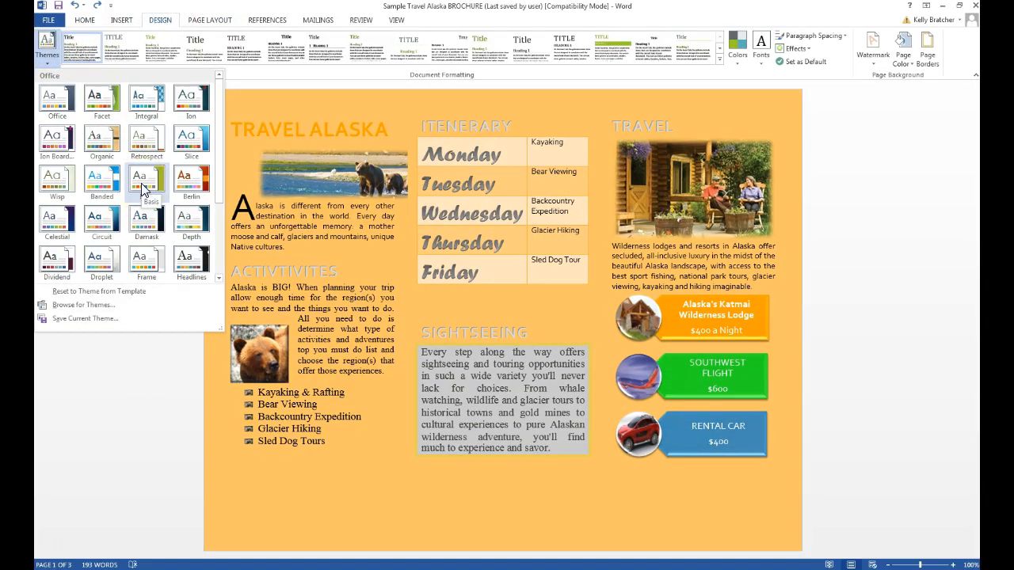
{"action": "left_click", "coordinate": [154, 226]}
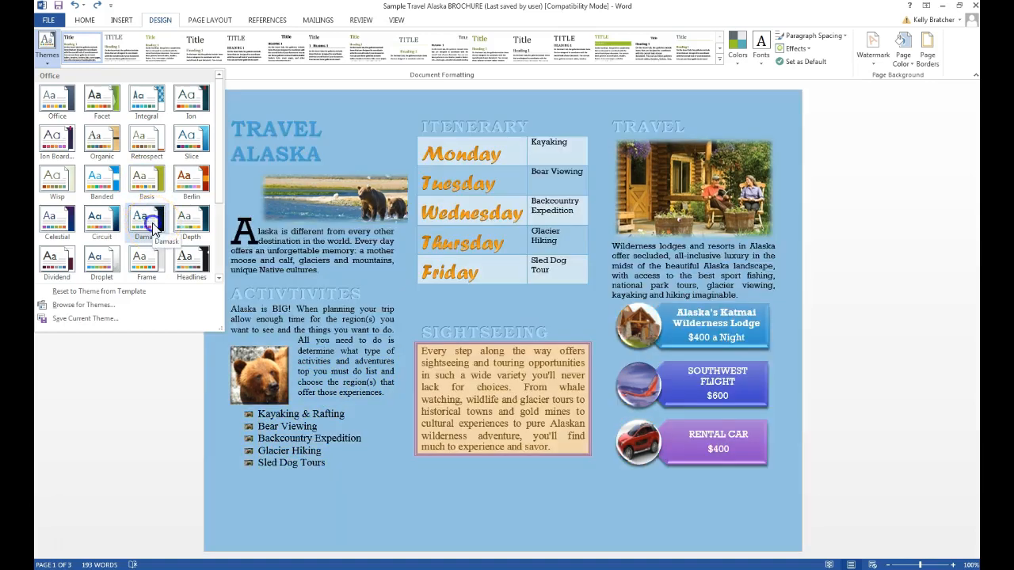
{"action": "left_click", "coordinate": [154, 226]}
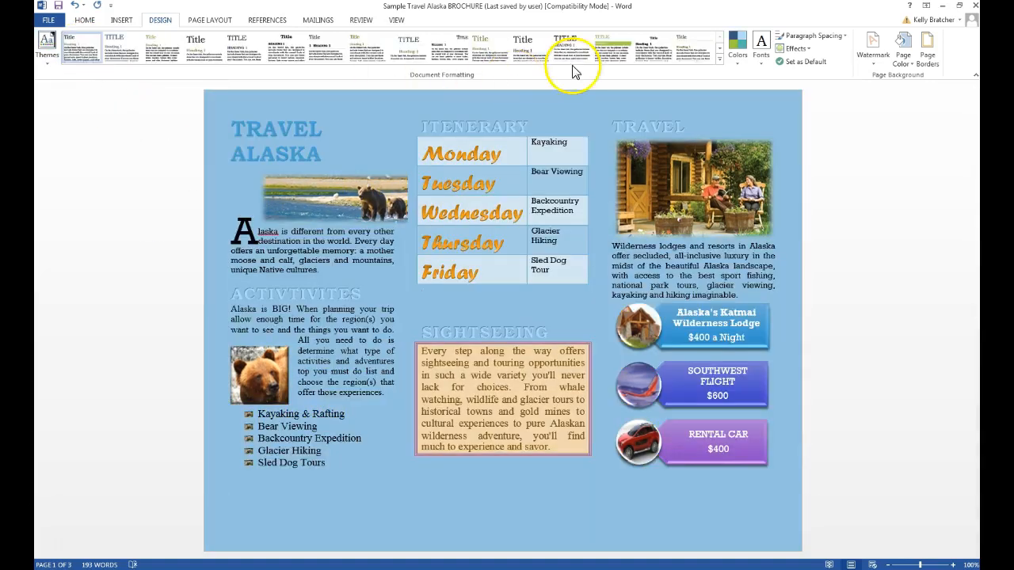
- Change the brochure's theme colours to Green Yellow
{"action": "left_click", "coordinate": [737, 54]}
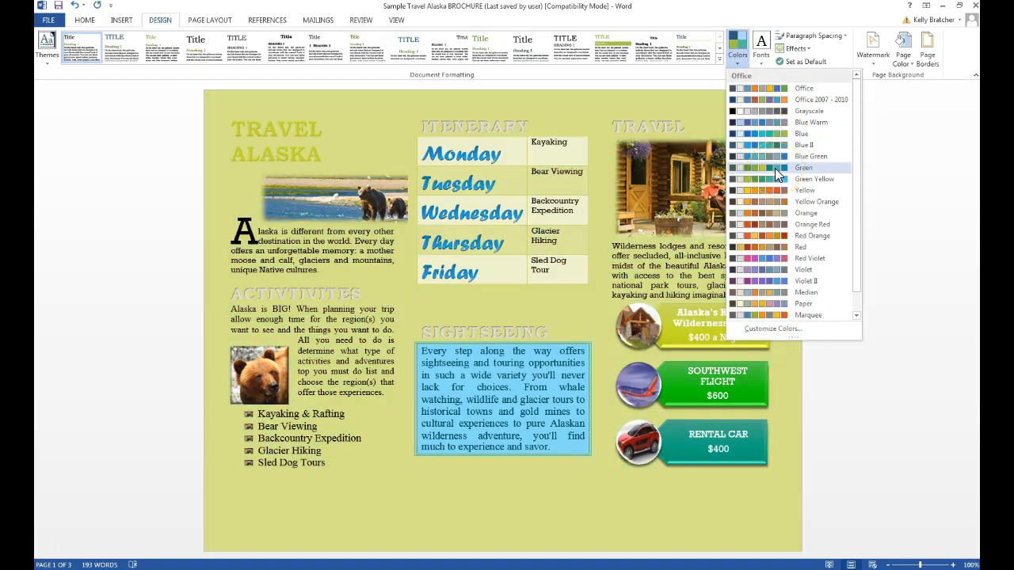
{"action": "left_click", "coordinate": [779, 222]}
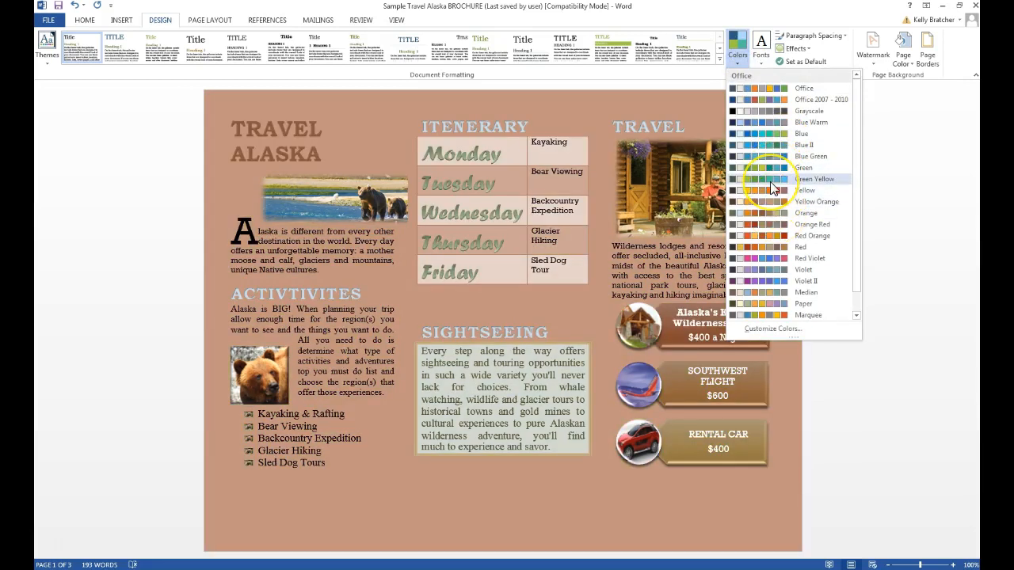
{"action": "left_click", "coordinate": [772, 184]}
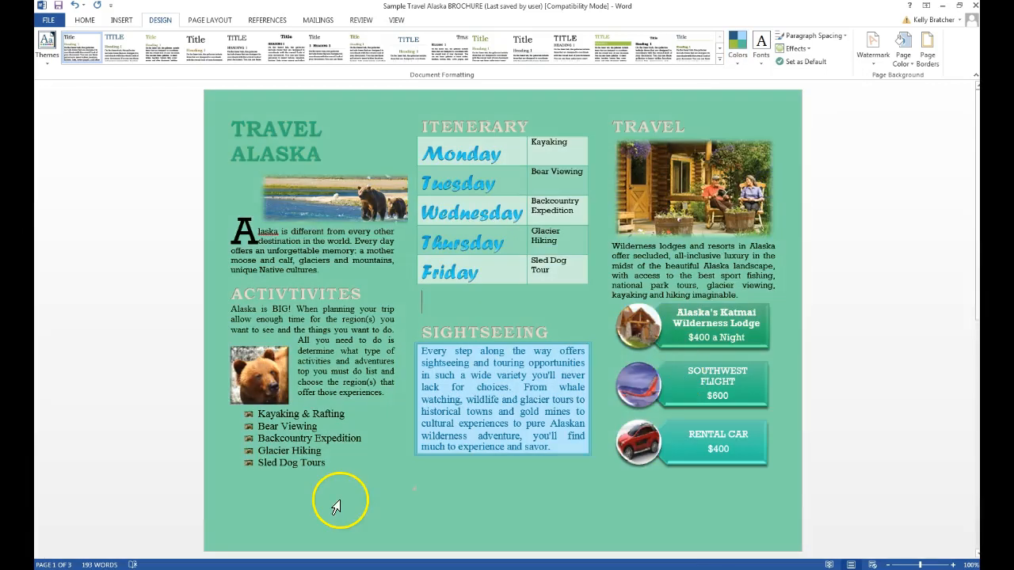